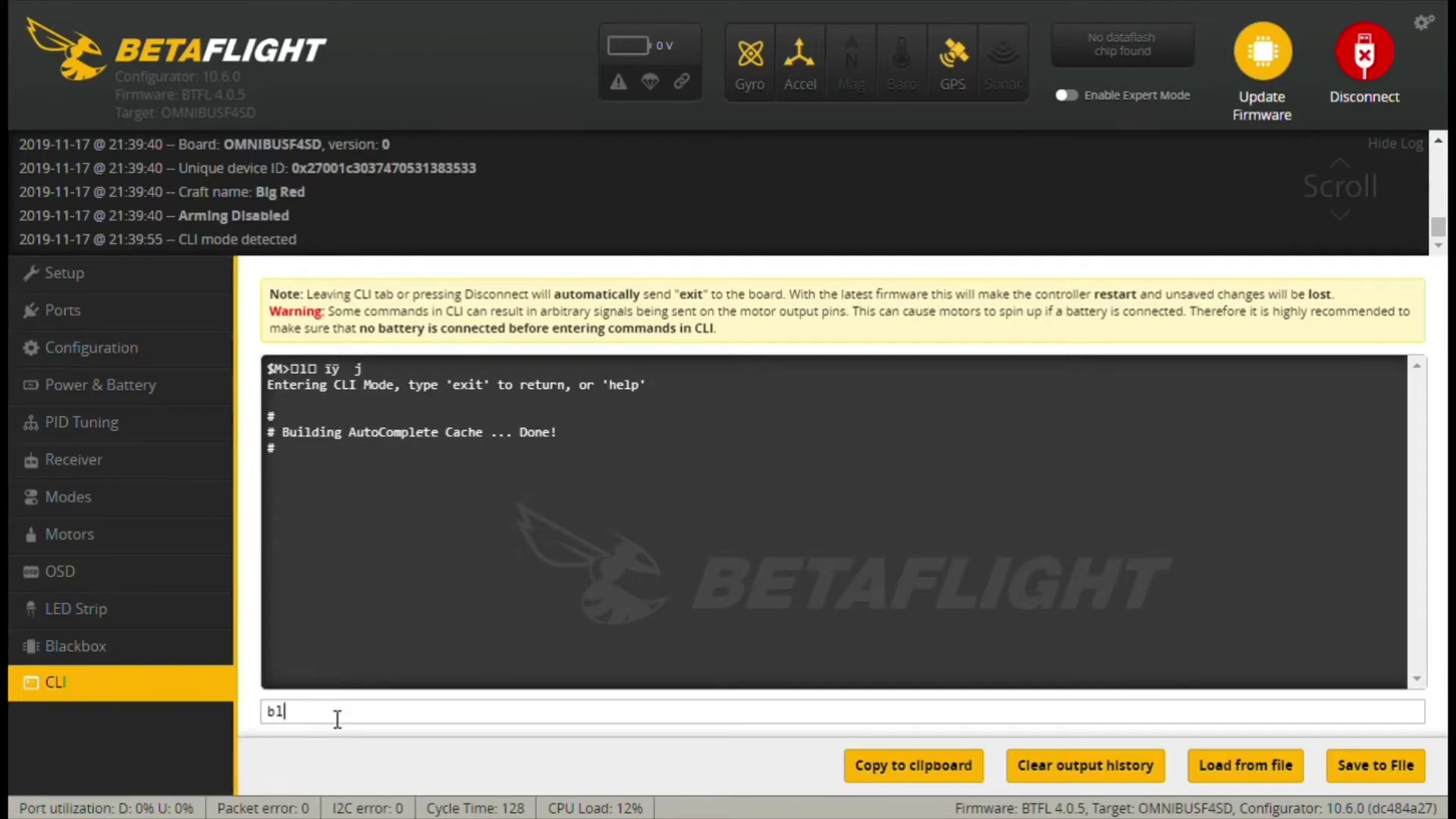
# Reboot the flight controller into its bootloader with the bl command and load the online 4.0.5 firmware for OMNIBUSF4SD
pyautogui.press('Return')
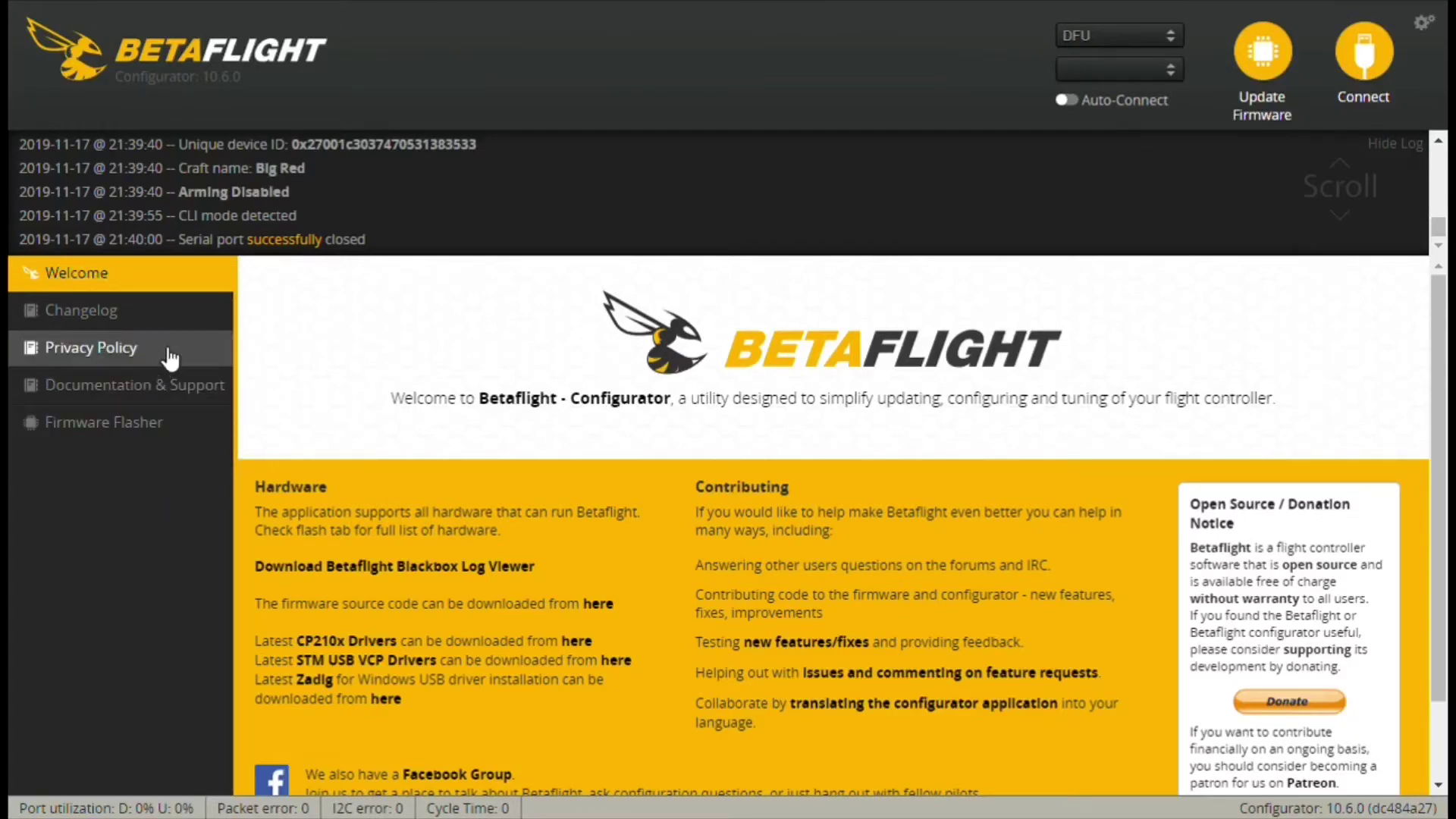
pyautogui.click(126, 426)
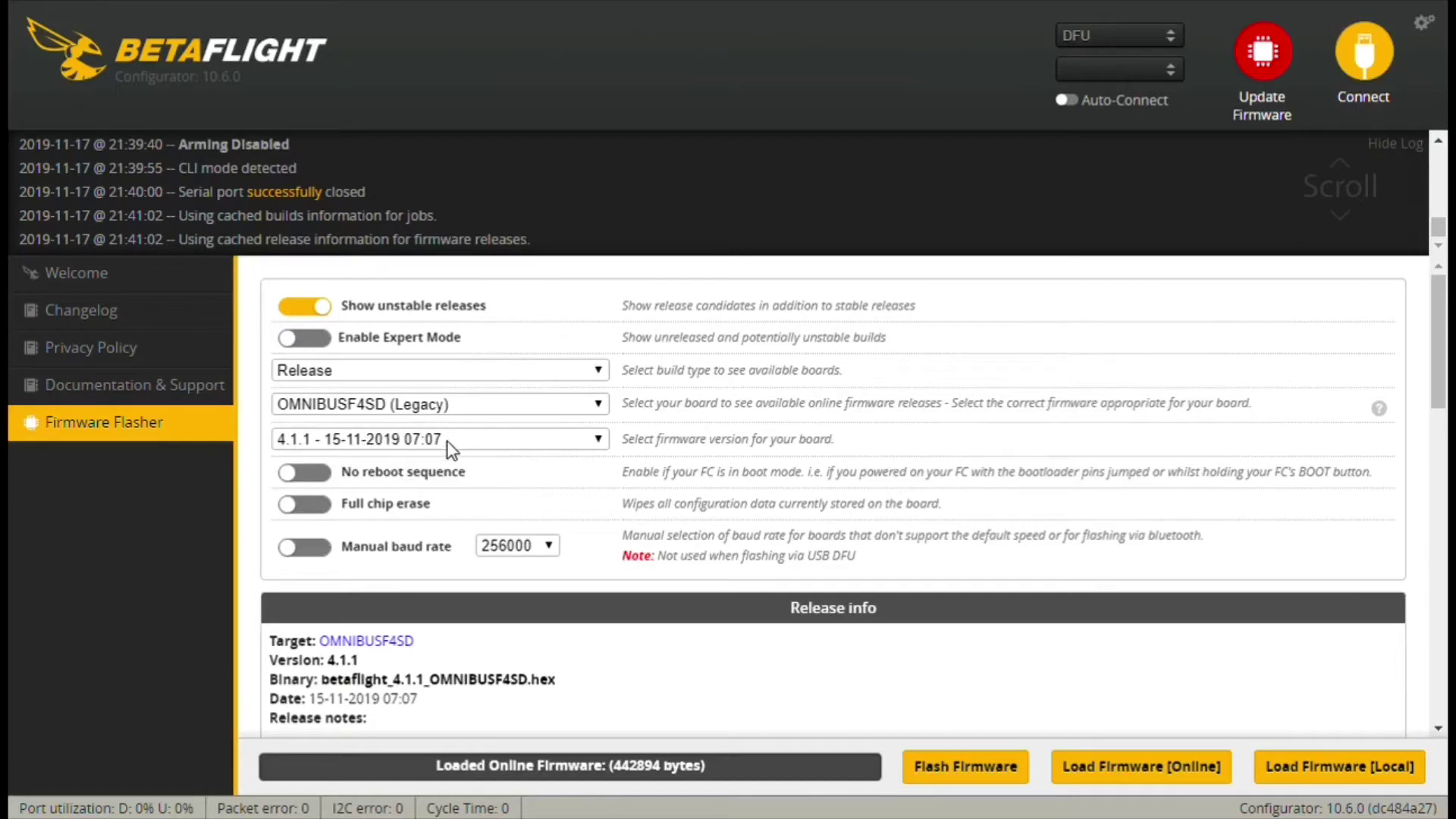
pyautogui.click(453, 530)
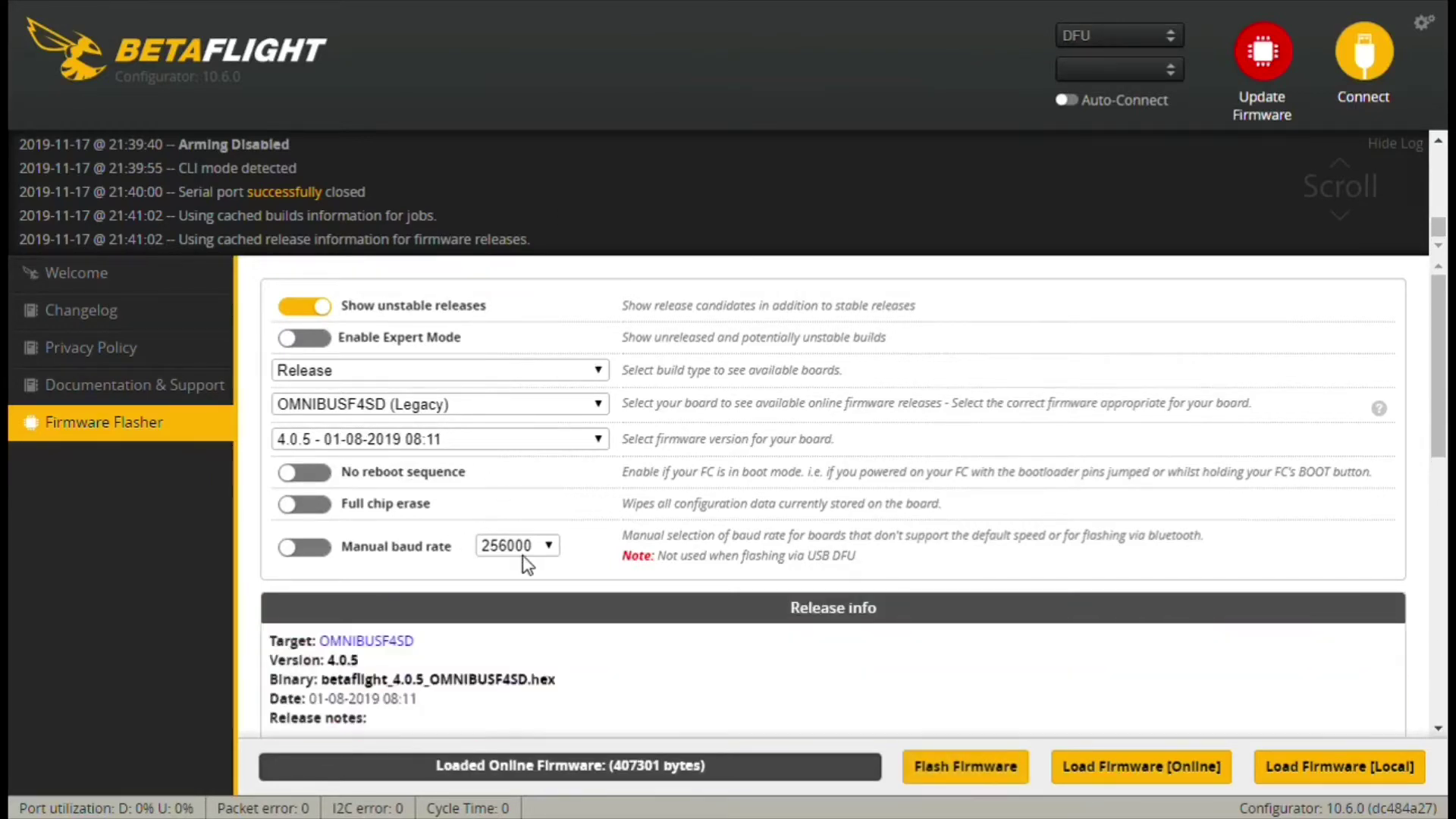
pyautogui.click(1163, 768)
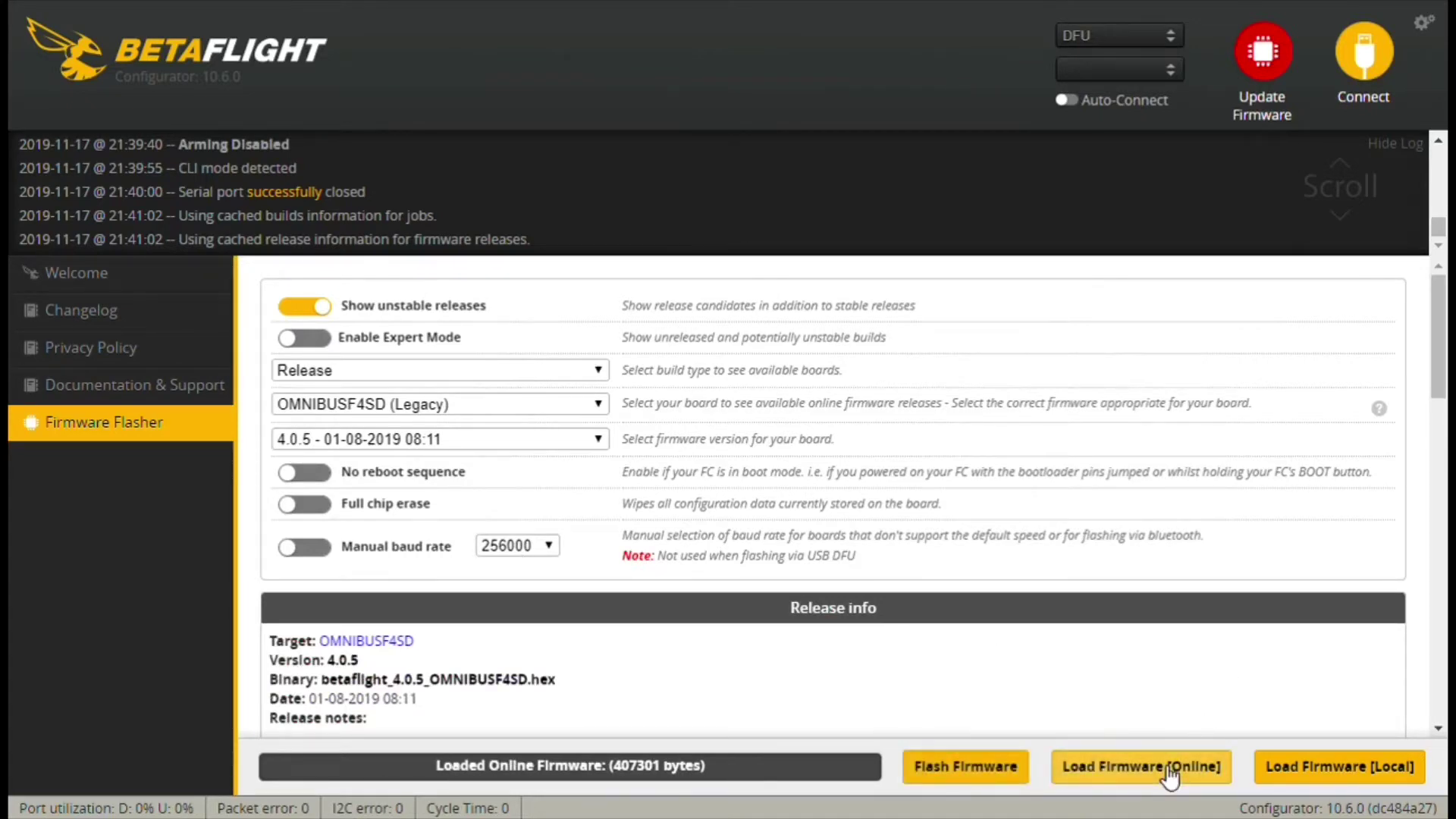
pyautogui.scroll(-10, 1114, 417)
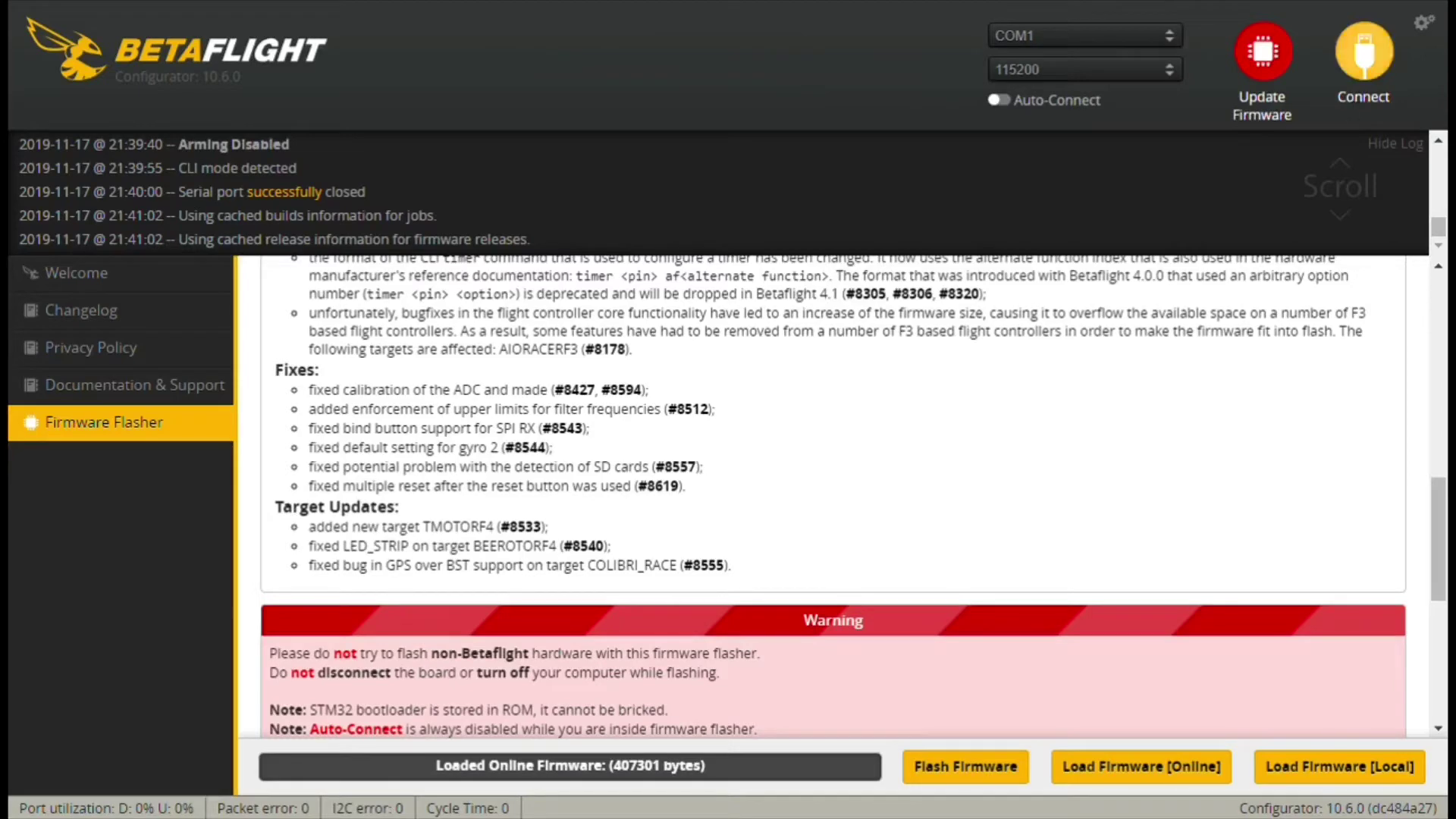
# Connect to the flight controller, run the dump command in the CLI and copy its output to the clipboard
pyautogui.click(1379, 57)
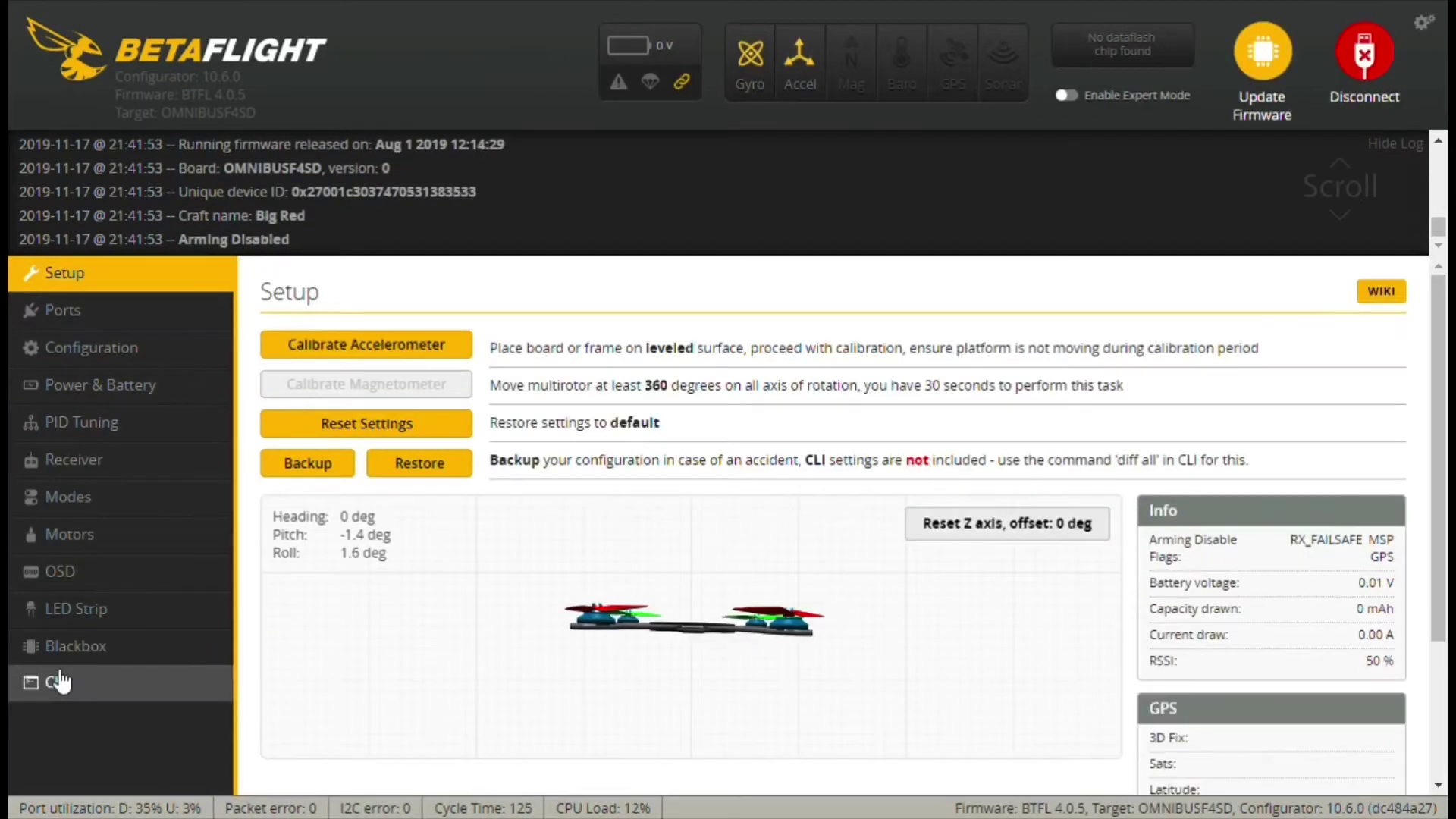
pyautogui.click(56, 682)
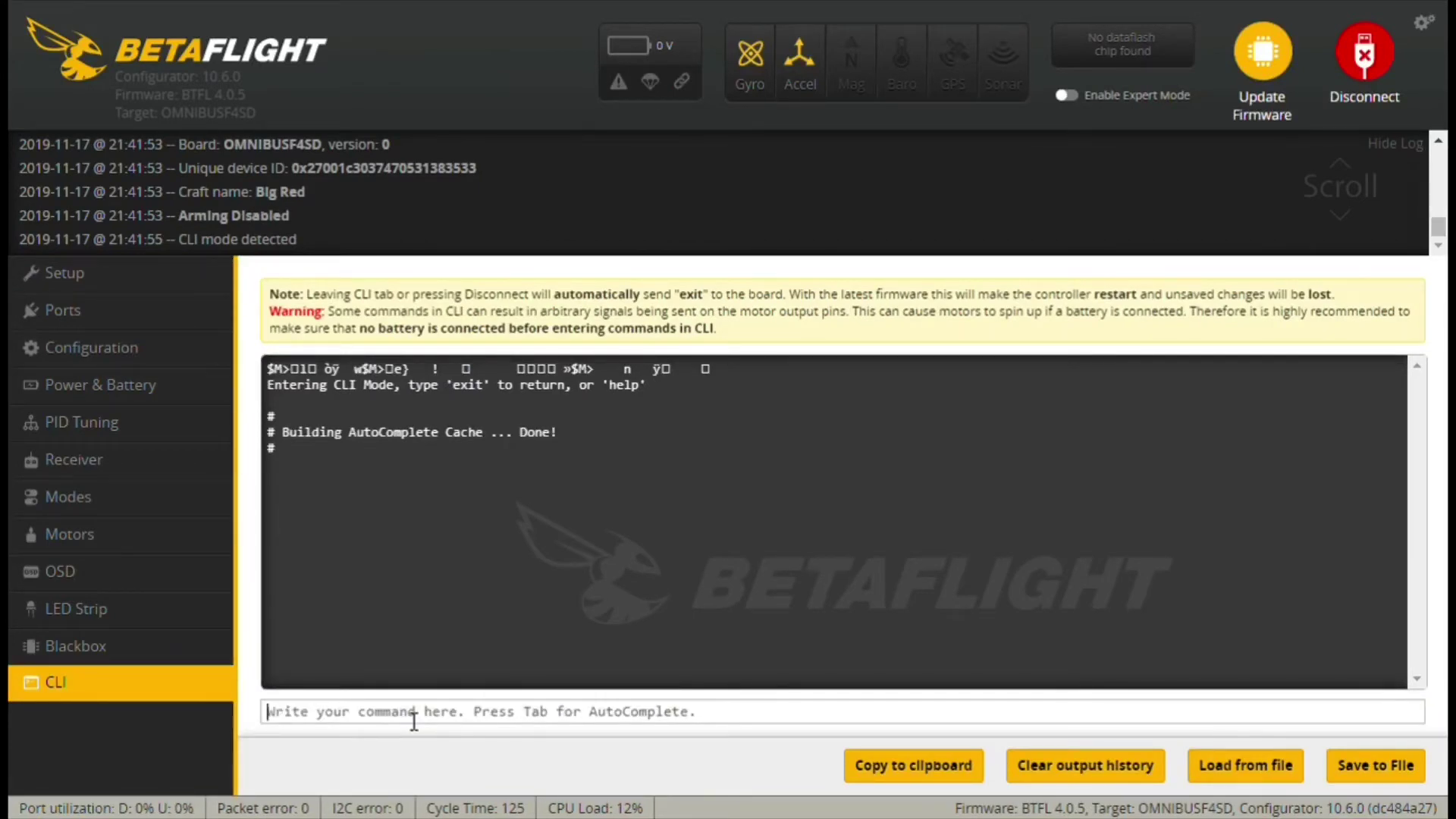
pyautogui.write('dum')
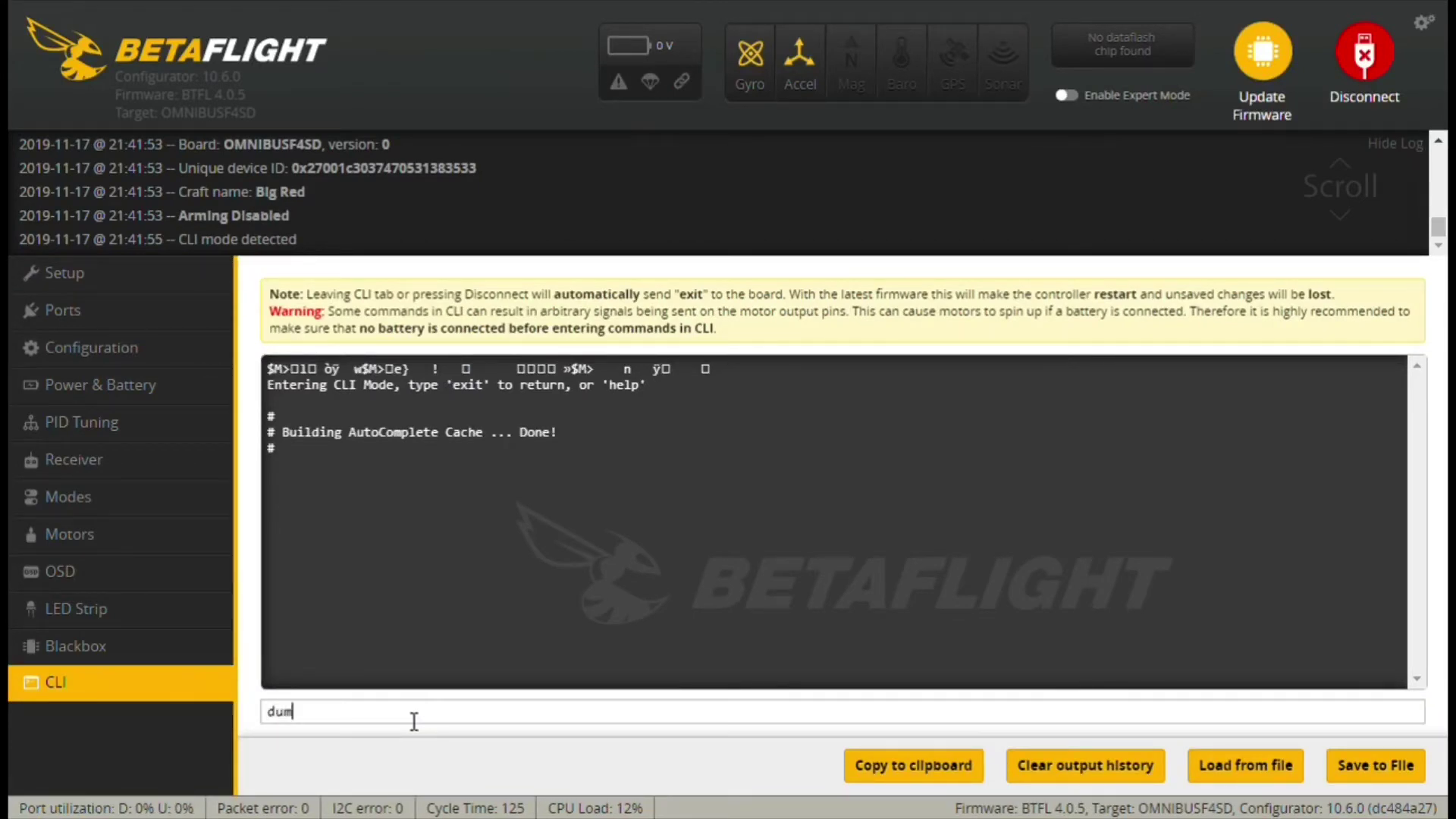
pyautogui.write('p')
pyautogui.press('Return')
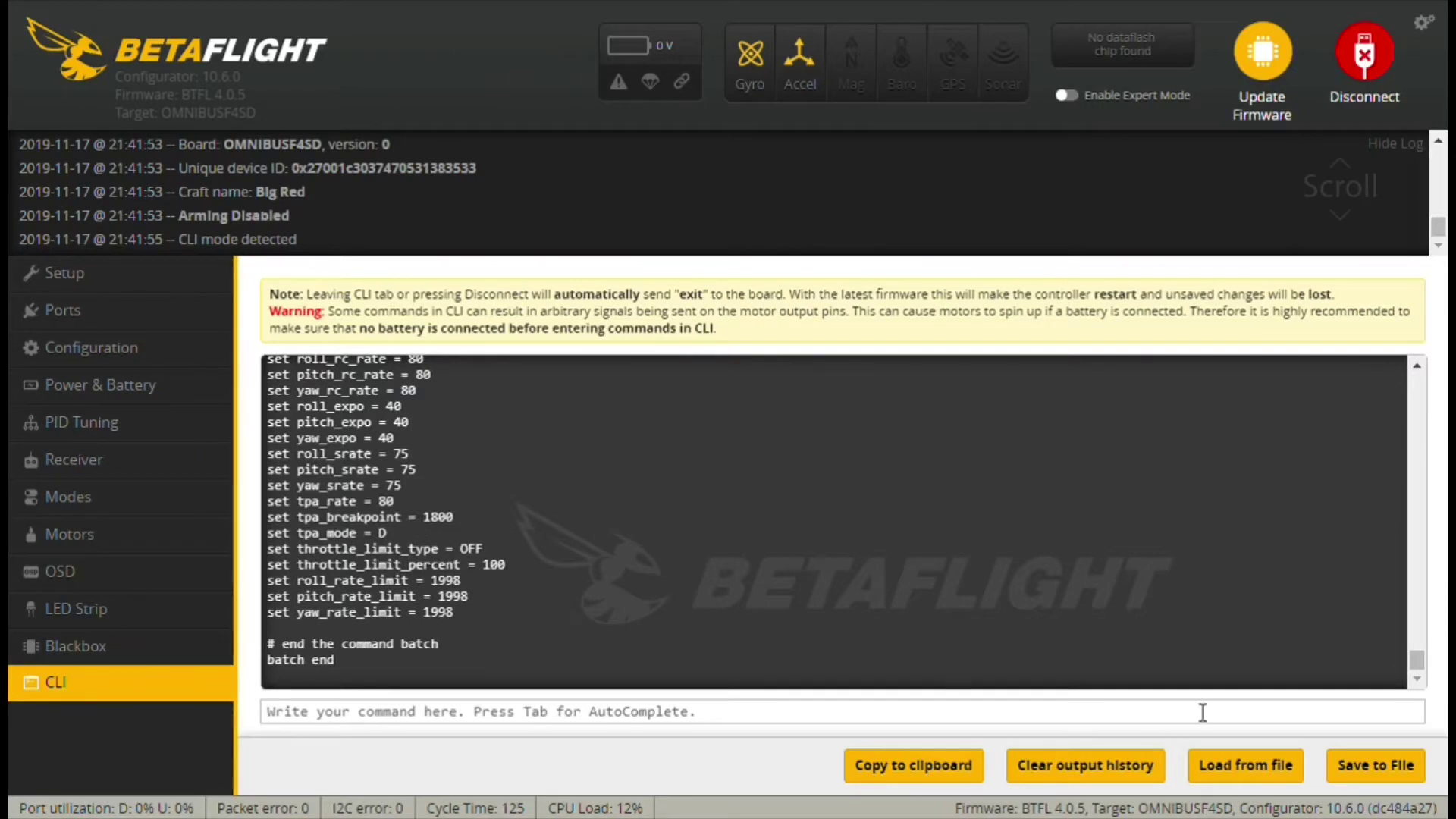
pyautogui.click(918, 771)
# Reboot the board into bootloader mode with the CLI command bl
pyautogui.click(329, 713)
pyautogui.write('bl')
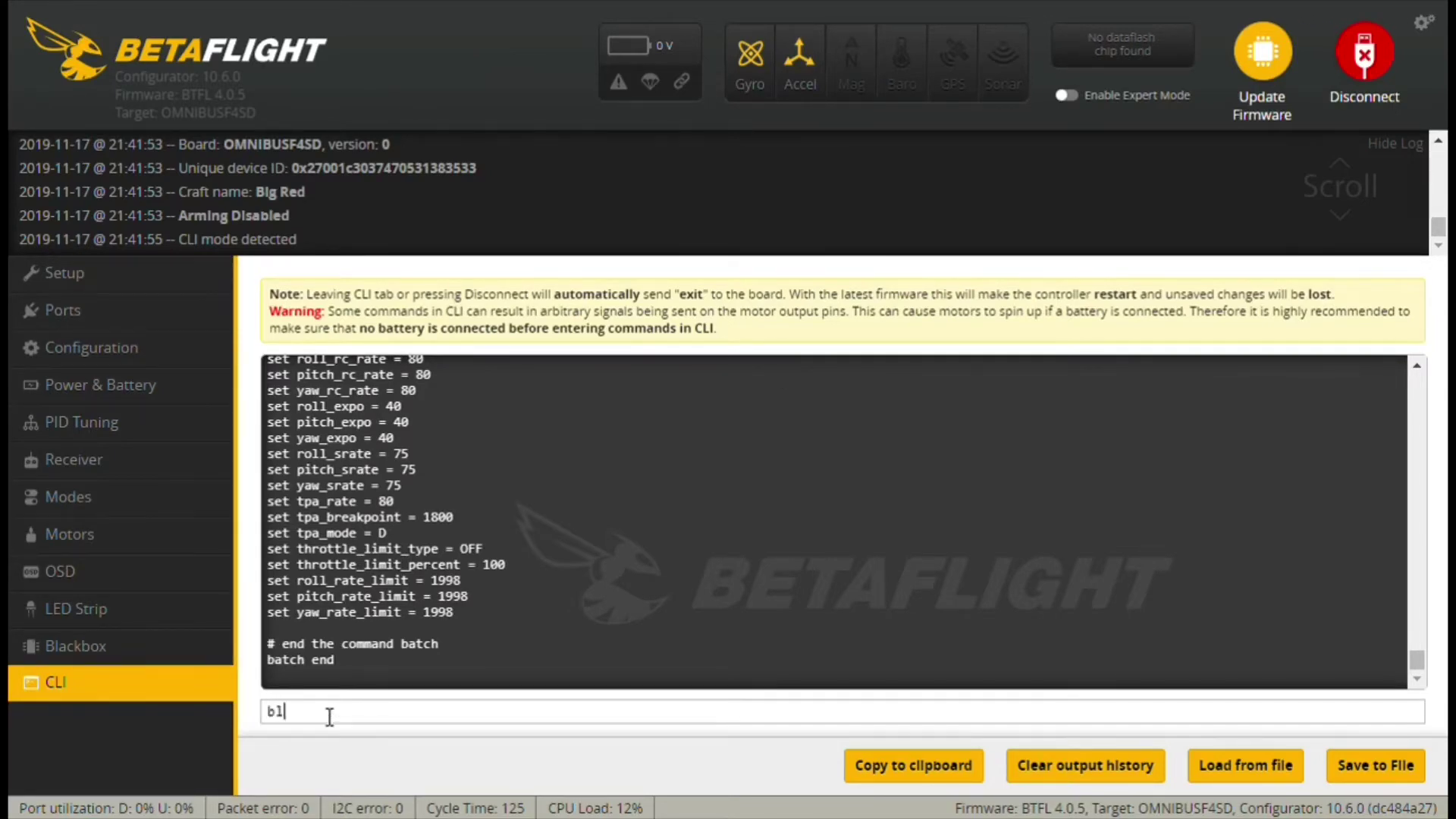
pyautogui.press('Return')
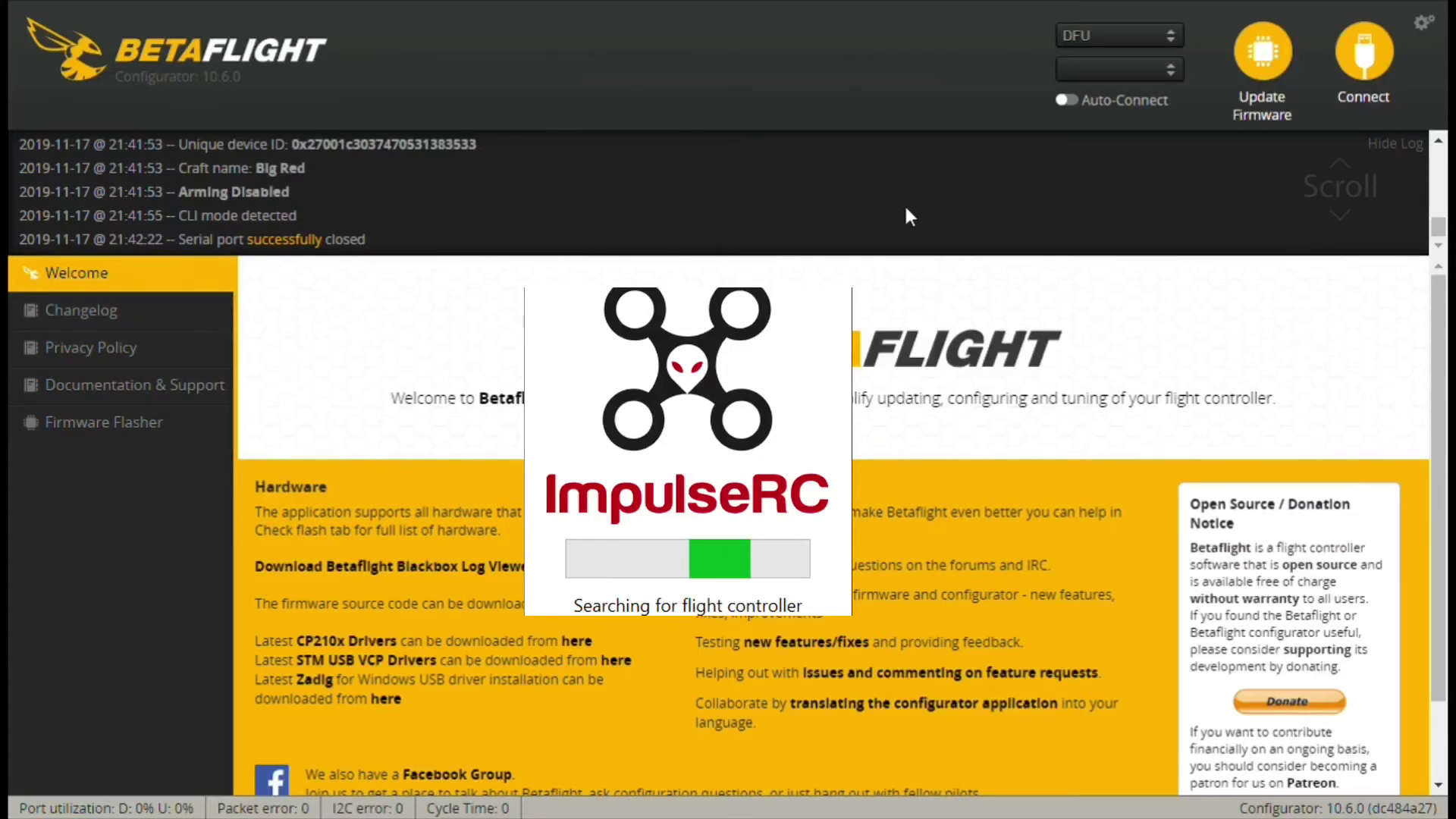
pyautogui.click(130, 423)
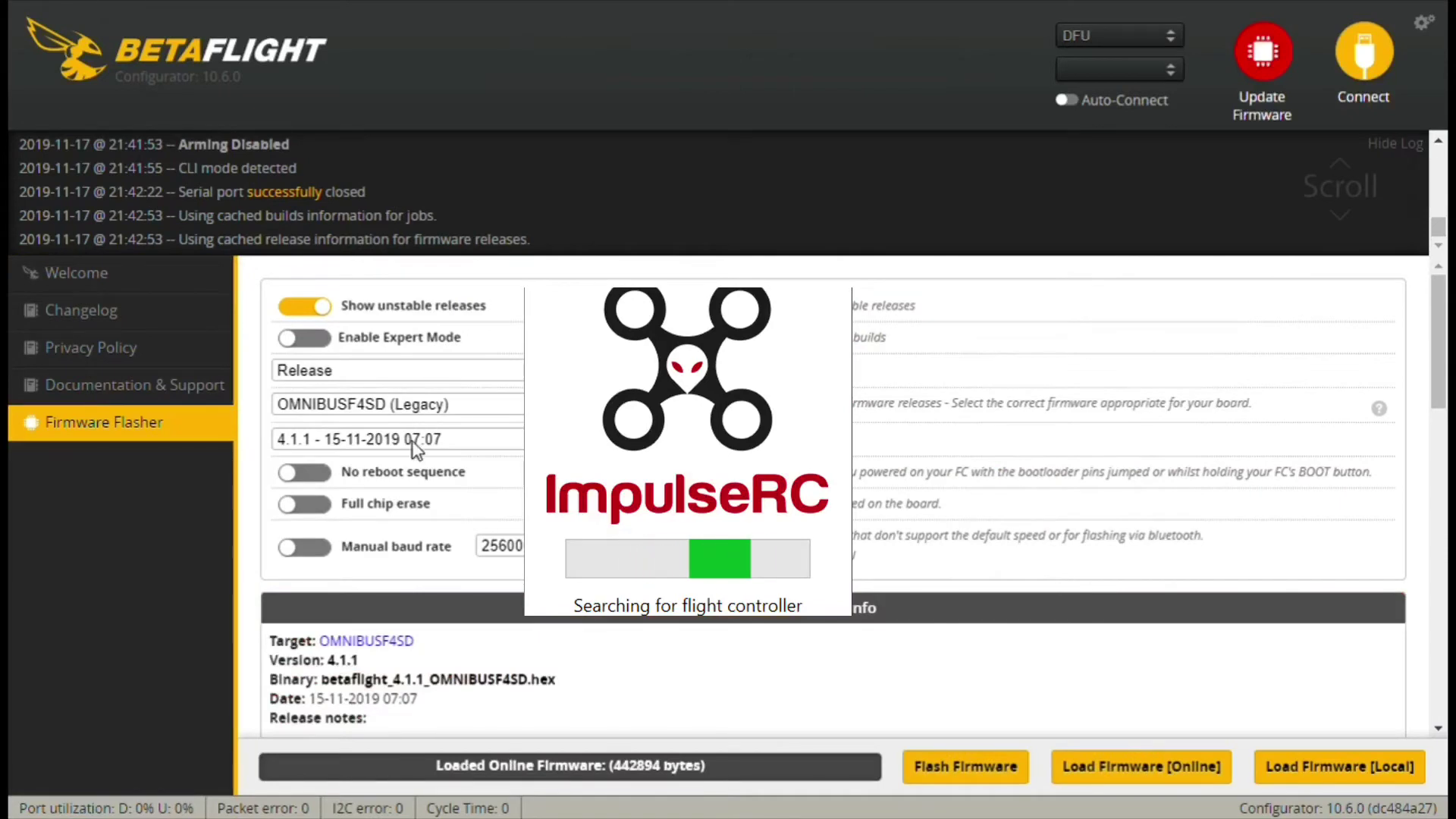
pyautogui.click(410, 440)
pyautogui.click(361, 523)
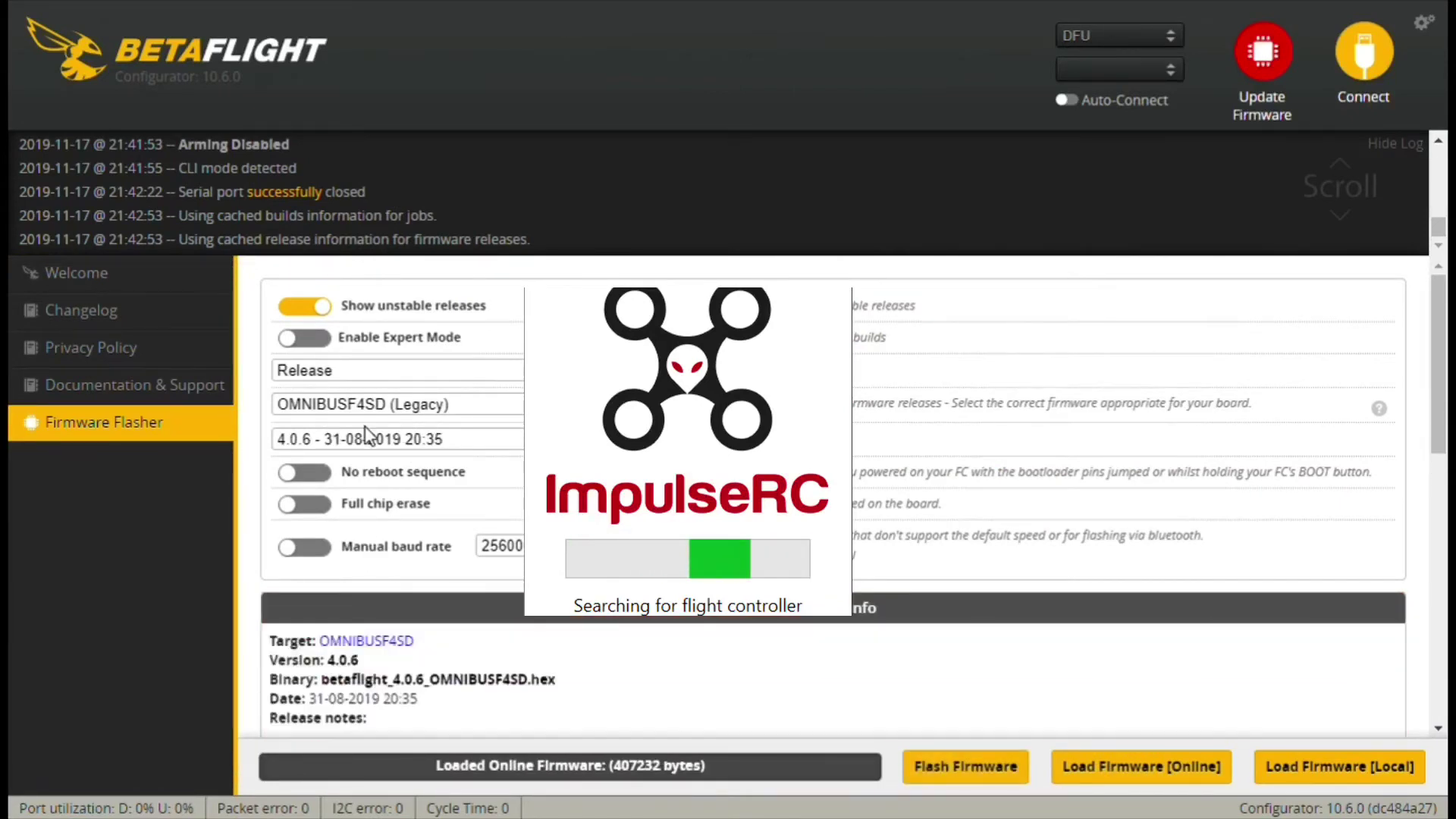
pyautogui.click(380, 446)
pyautogui.click(344, 526)
pyautogui.scroll(-3, 999, 576)
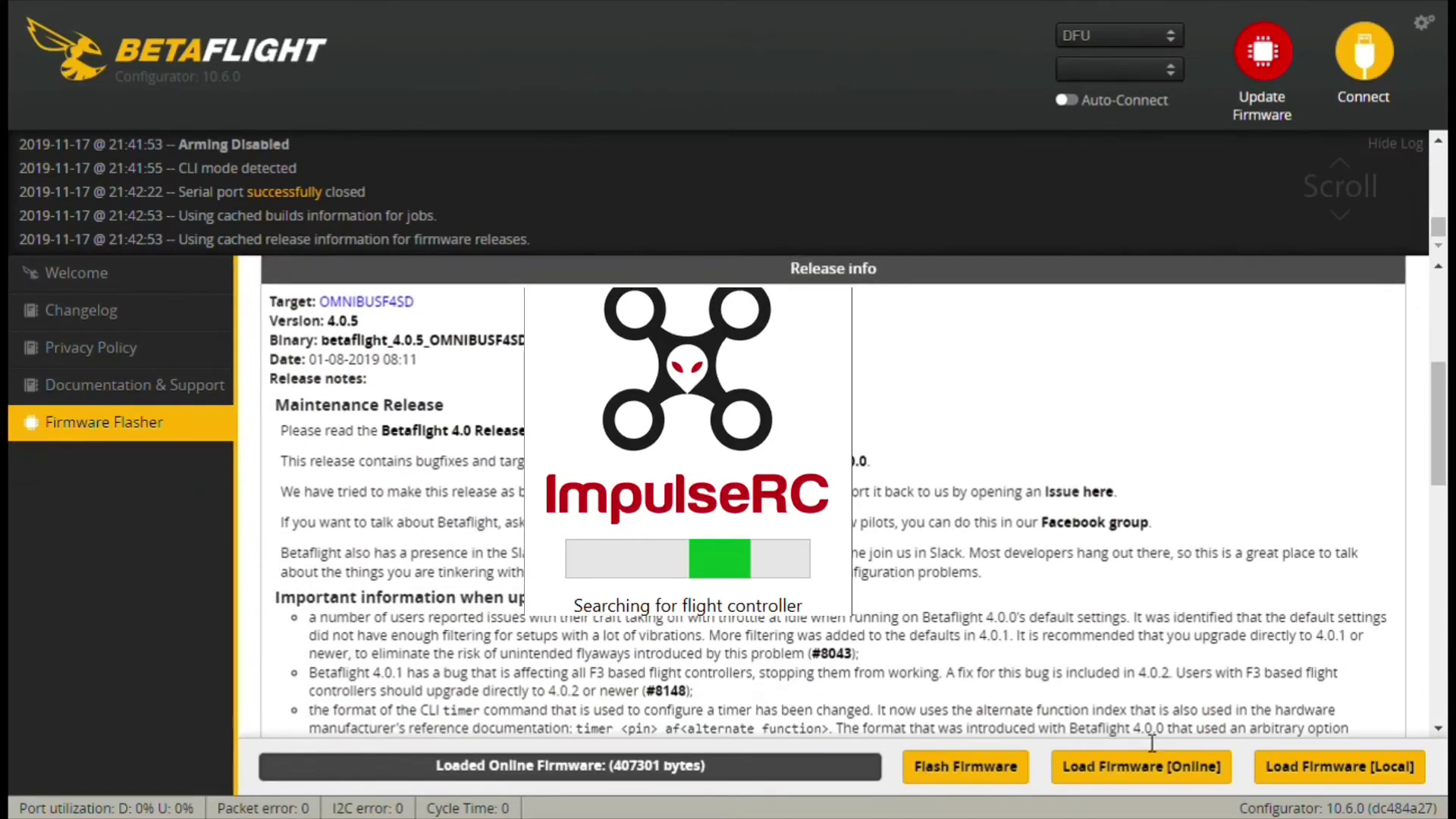
pyautogui.click(1156, 778)
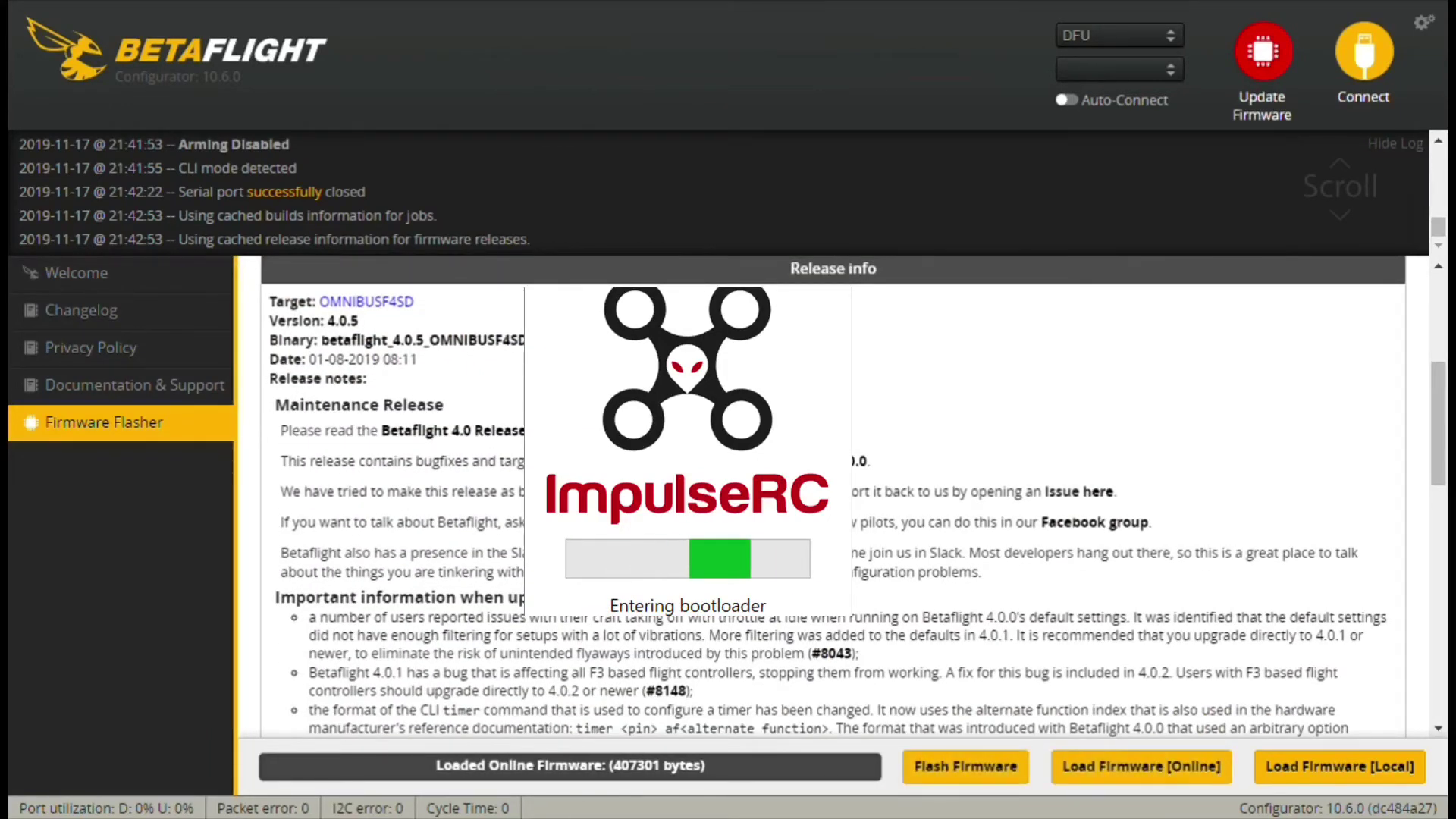
# Flash the loaded 4.0.5 firmware onto the board
pyautogui.scroll(-1, 834, 493)
pyautogui.scroll(-10, 835, 531)
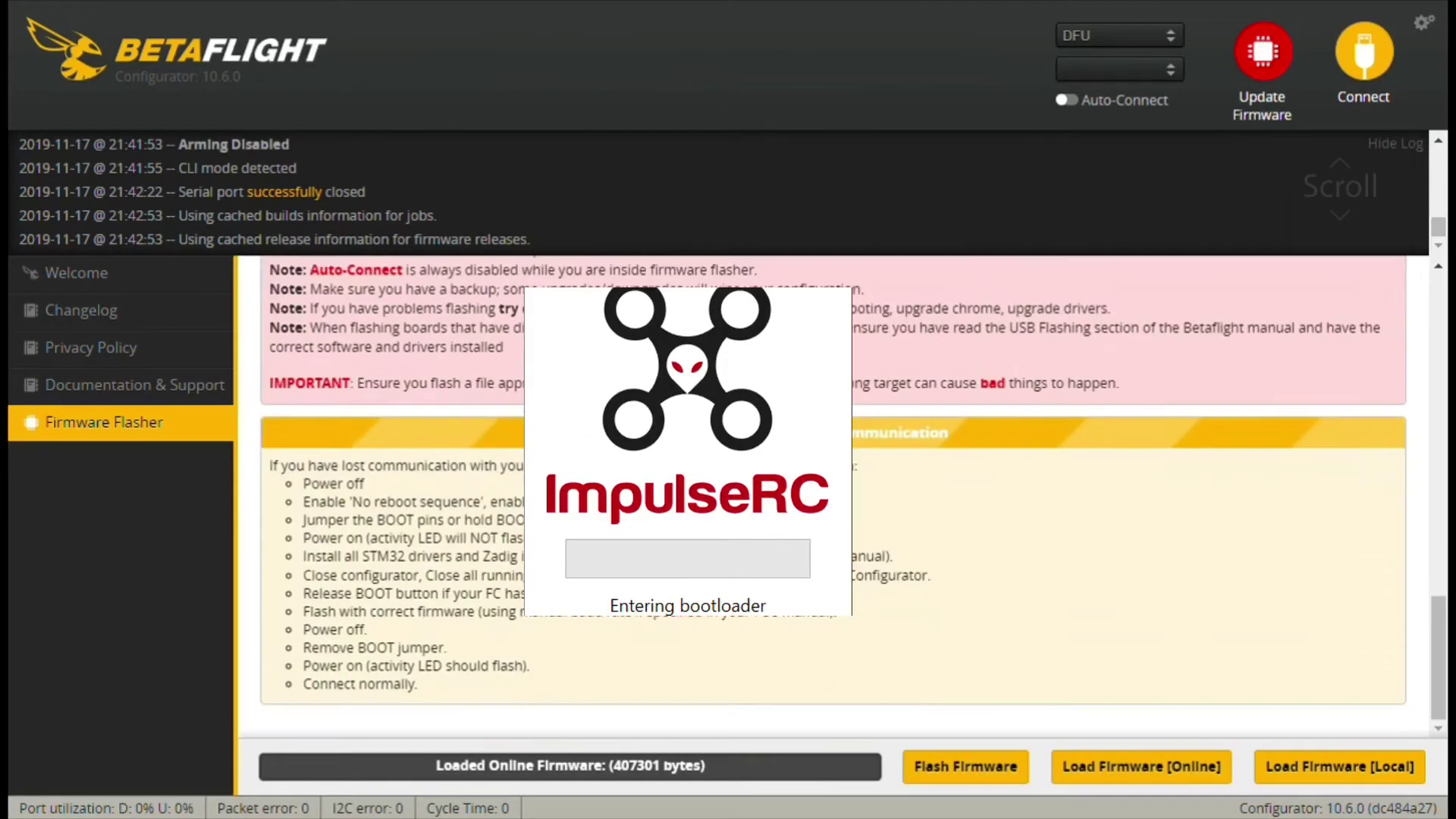
pyautogui.click(957, 768)
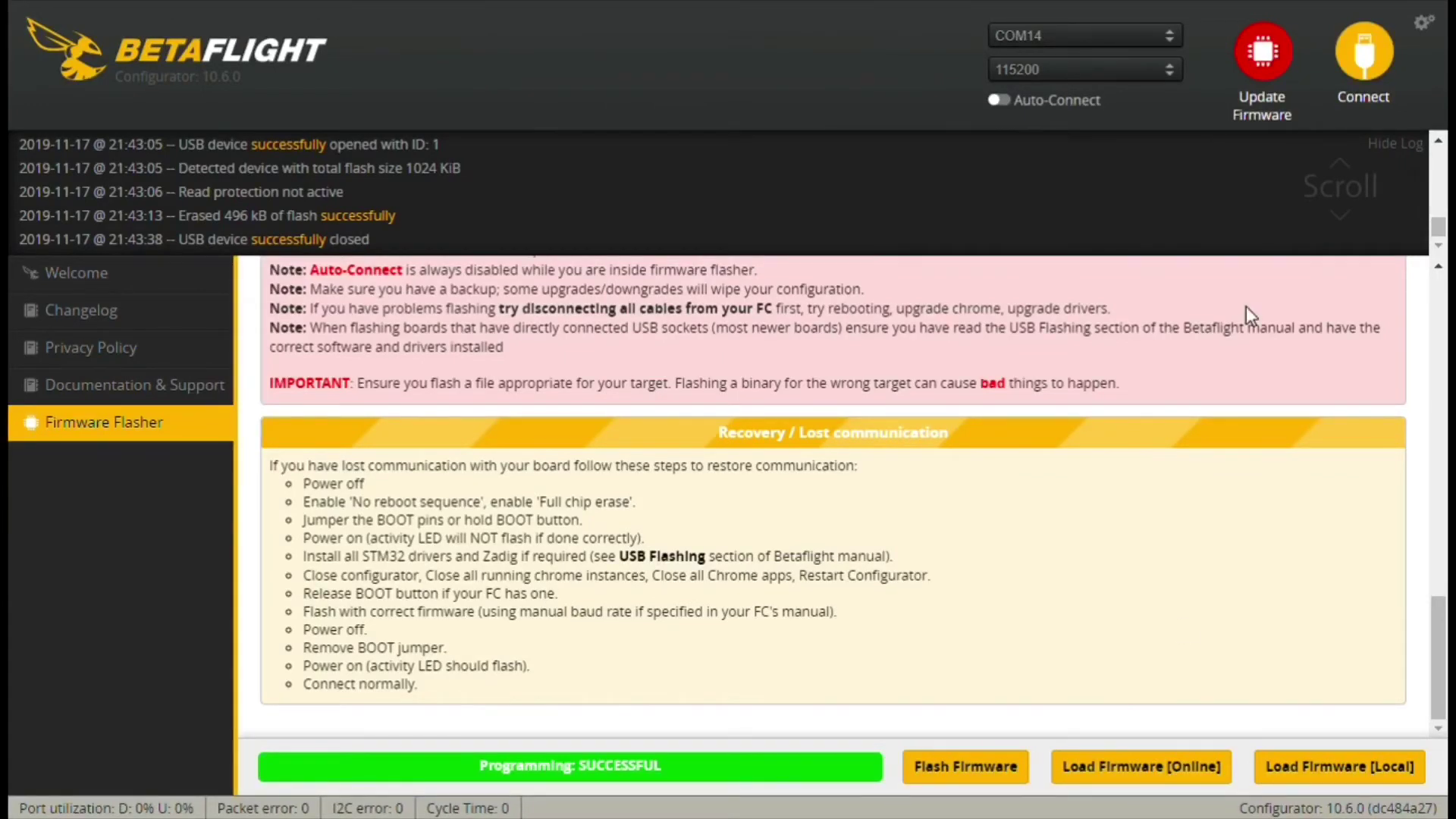
# Reconnect to the flashed board and review its Configuration settings down to the receiver section
pyautogui.click(1374, 72)
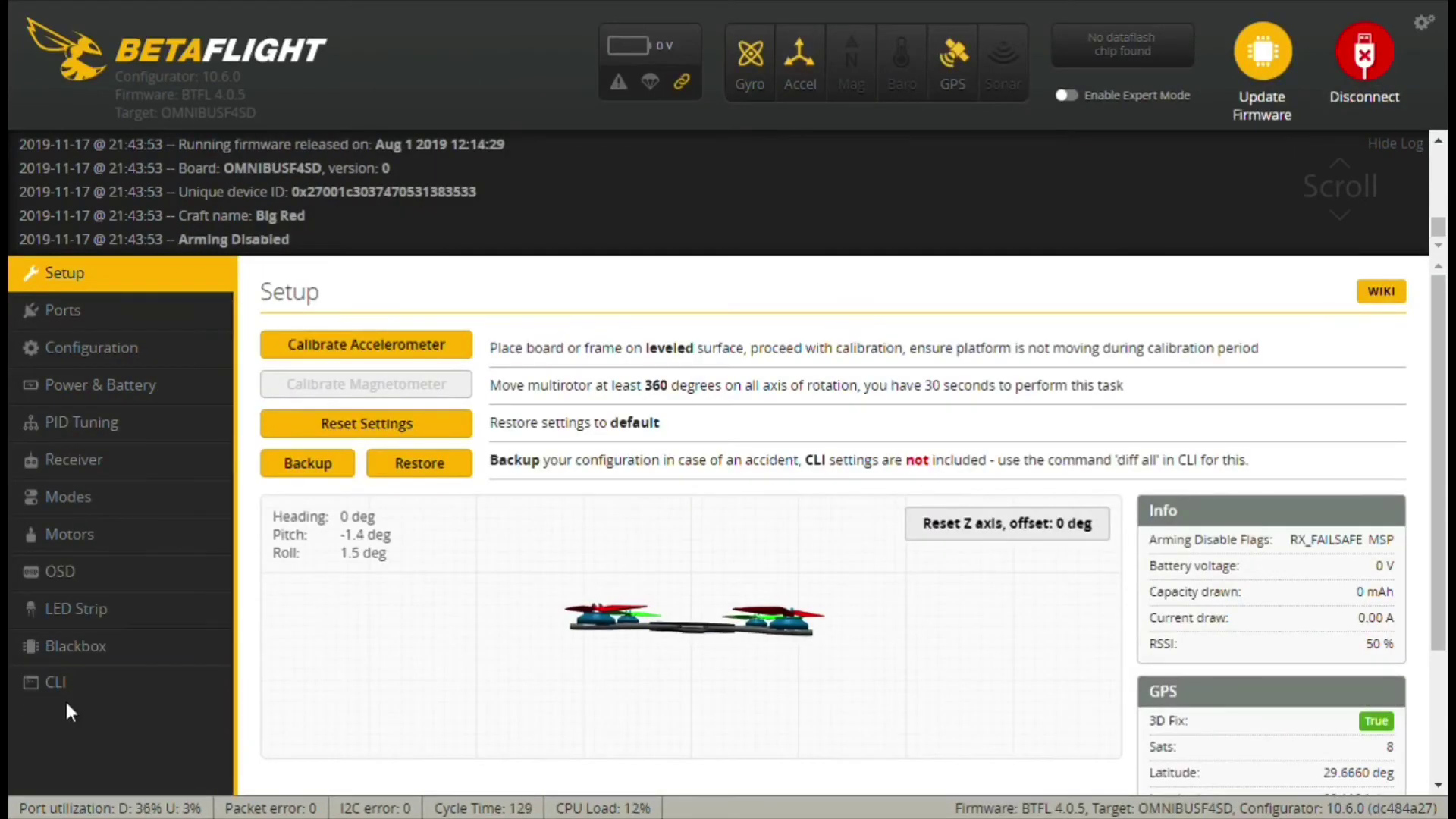
pyautogui.click(77, 351)
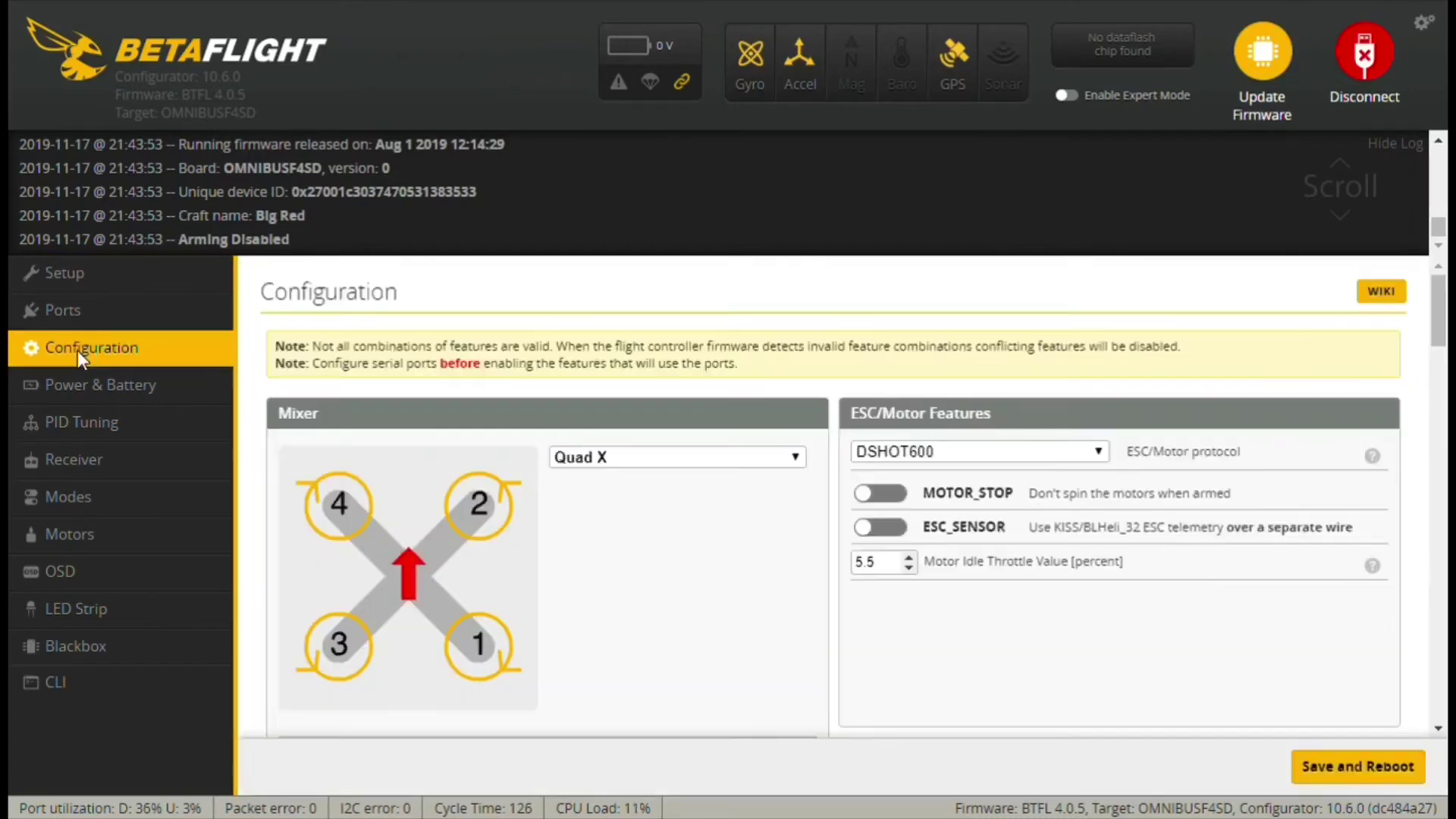
pyautogui.scroll(-8, 933, 452)
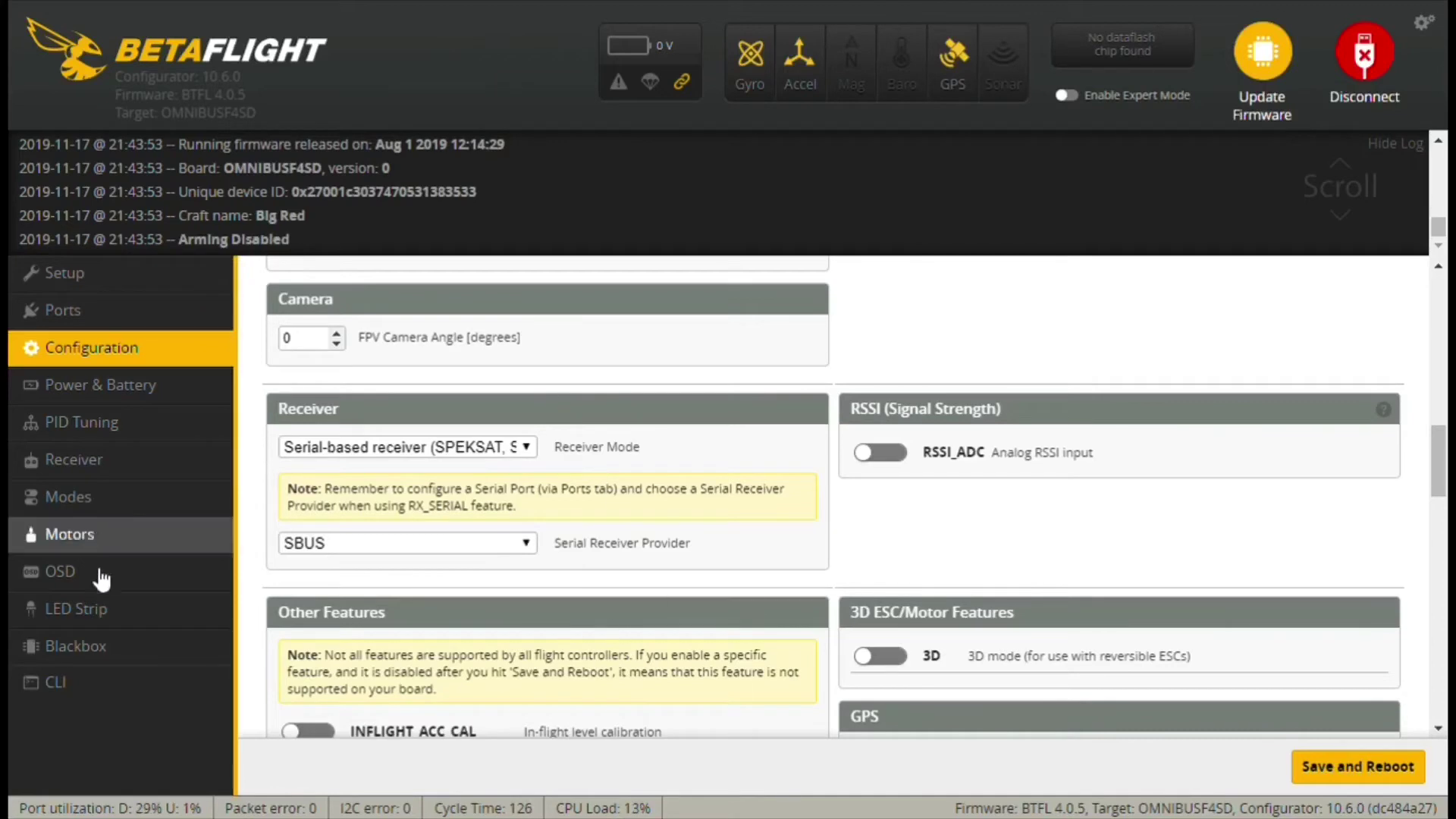
# Restore the copied dump by pasting it into the CLI, and store it with the save command
pyautogui.click(85, 683)
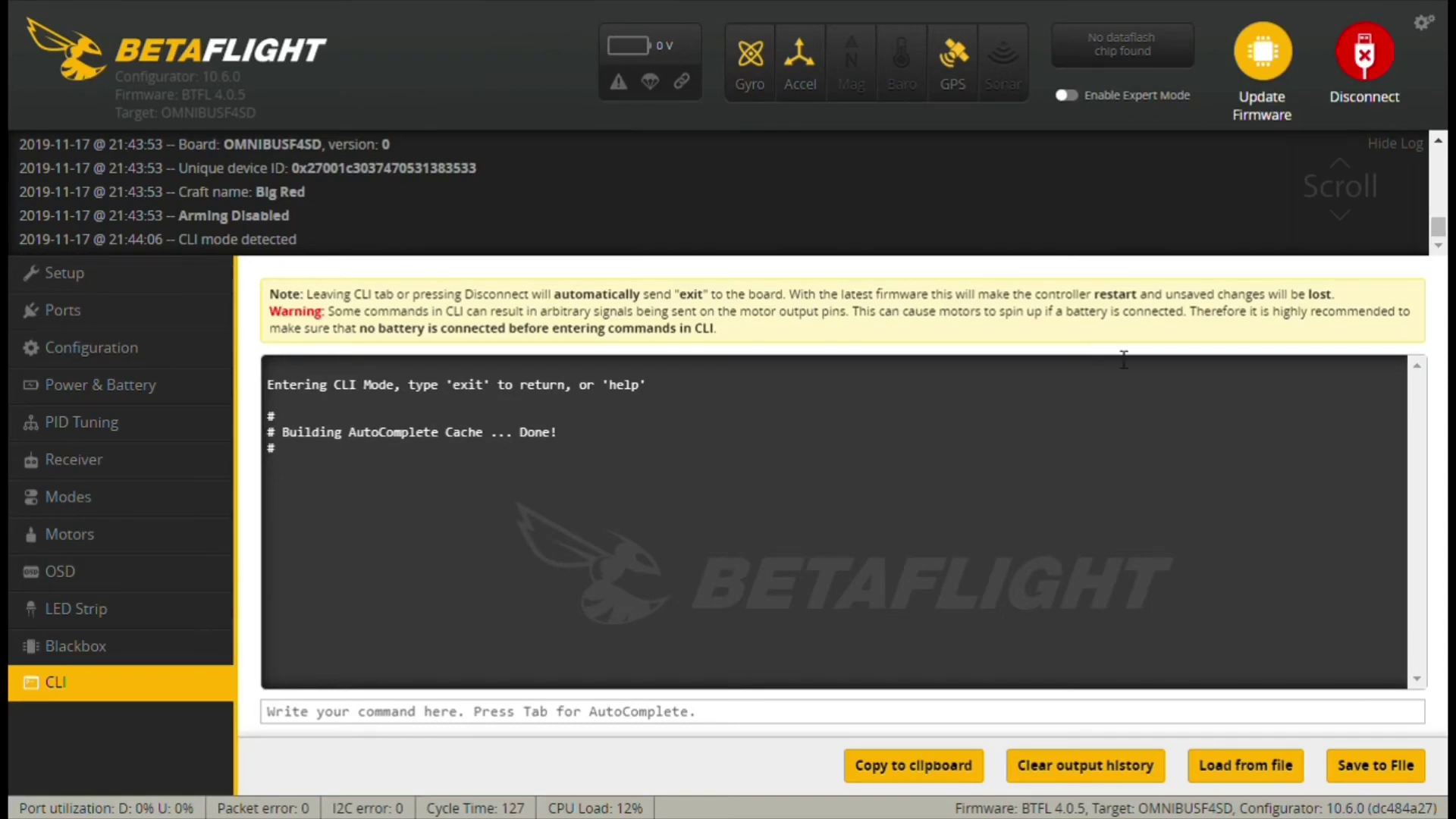
pyautogui.click(540, 713)
pyautogui.write('#')
pyautogui.hotkey('ctrl', 'v')
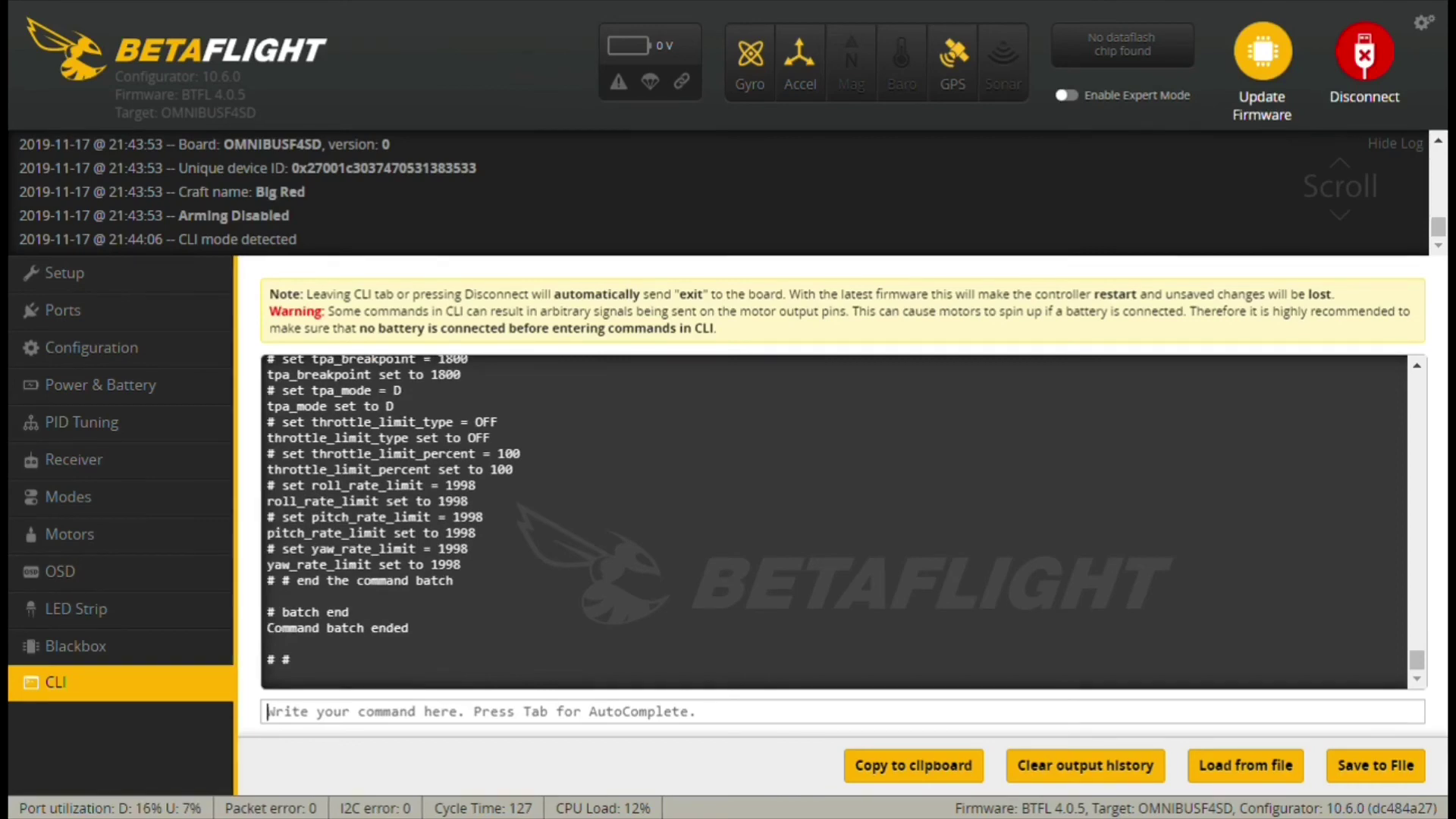
pyautogui.write('save')
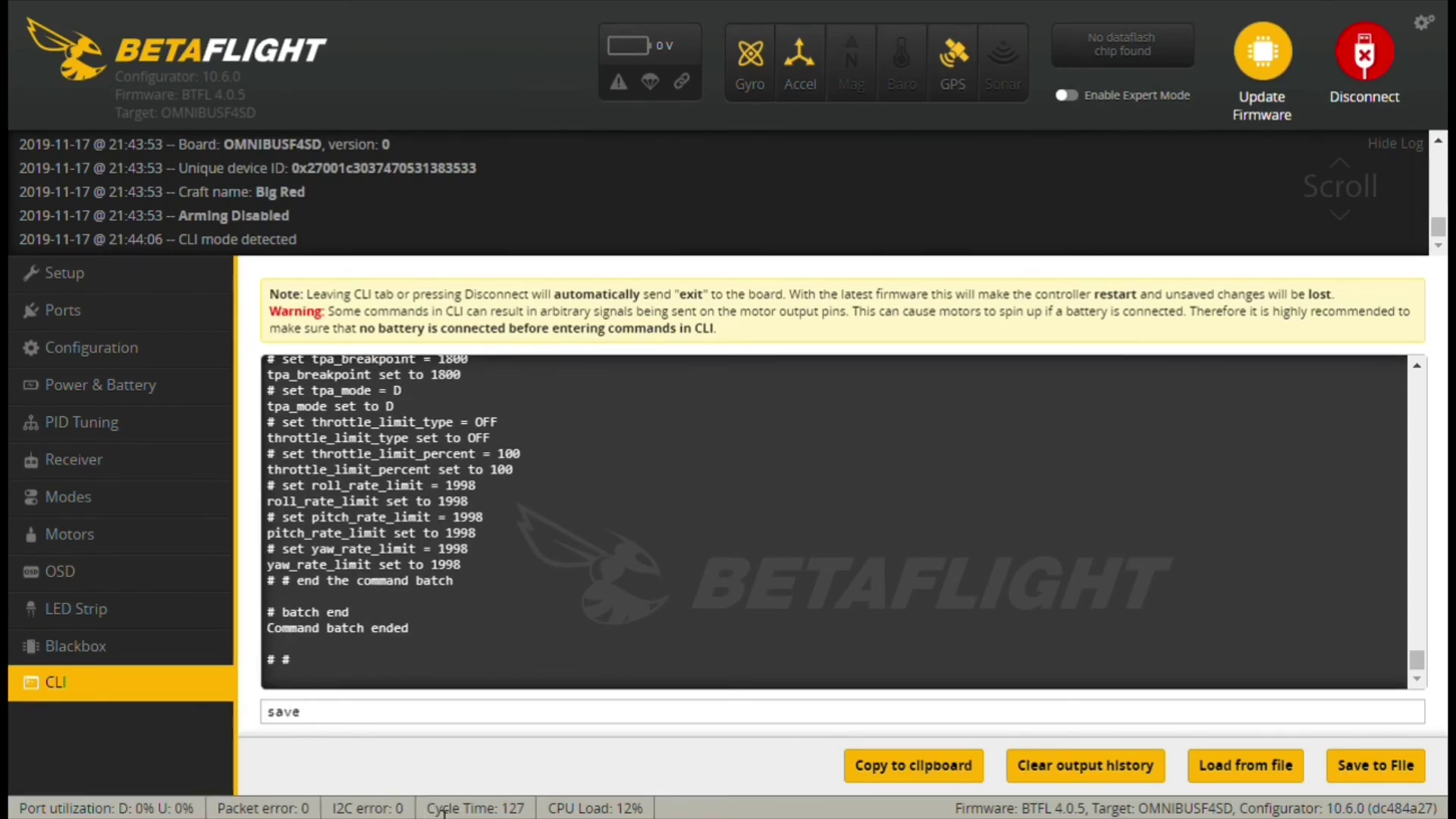
pyautogui.press('Return')
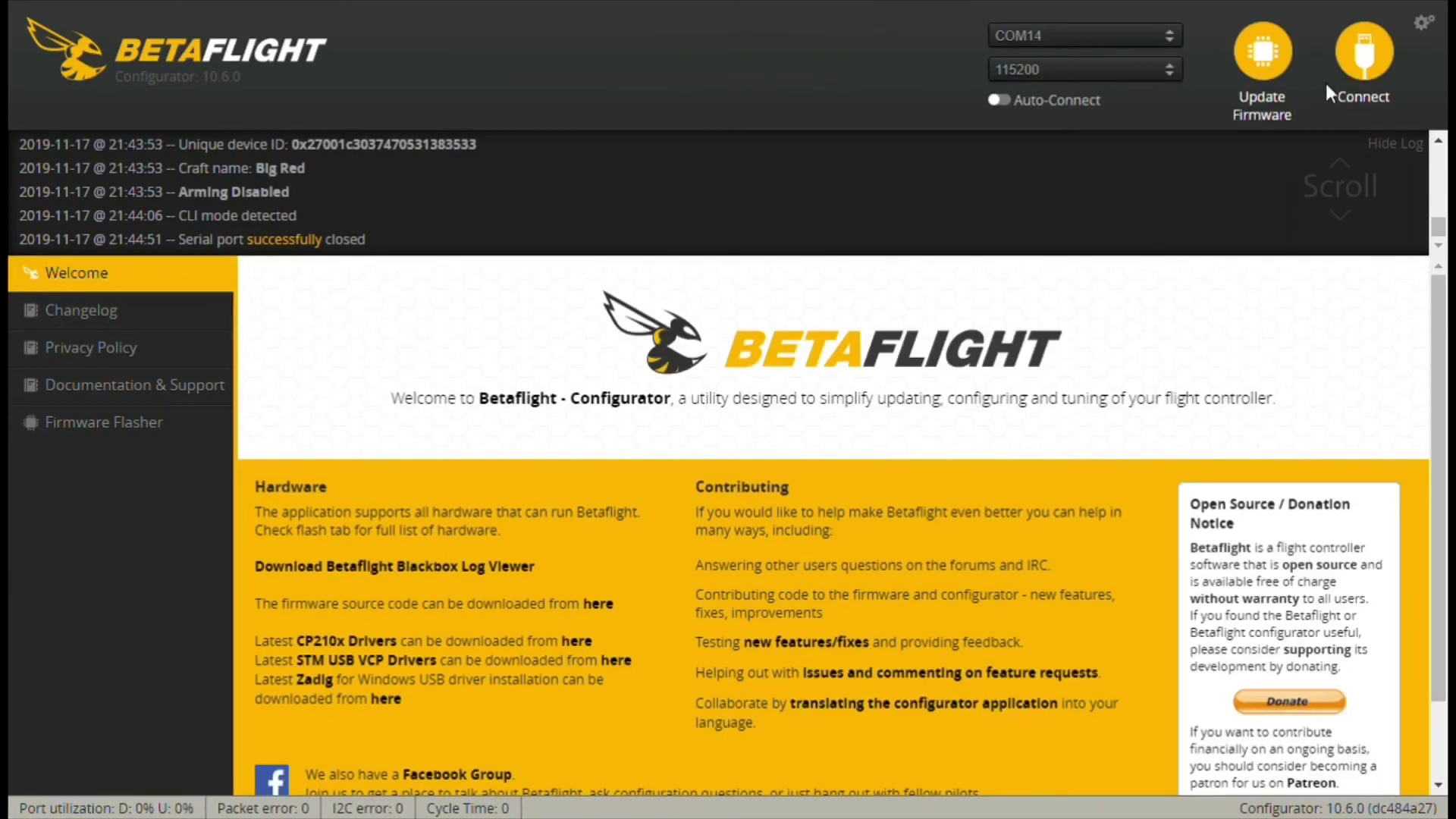
# Reconnect to the board and examine the receiver channels and the AUX ranges of the flight modes
pyautogui.click(1361, 60)
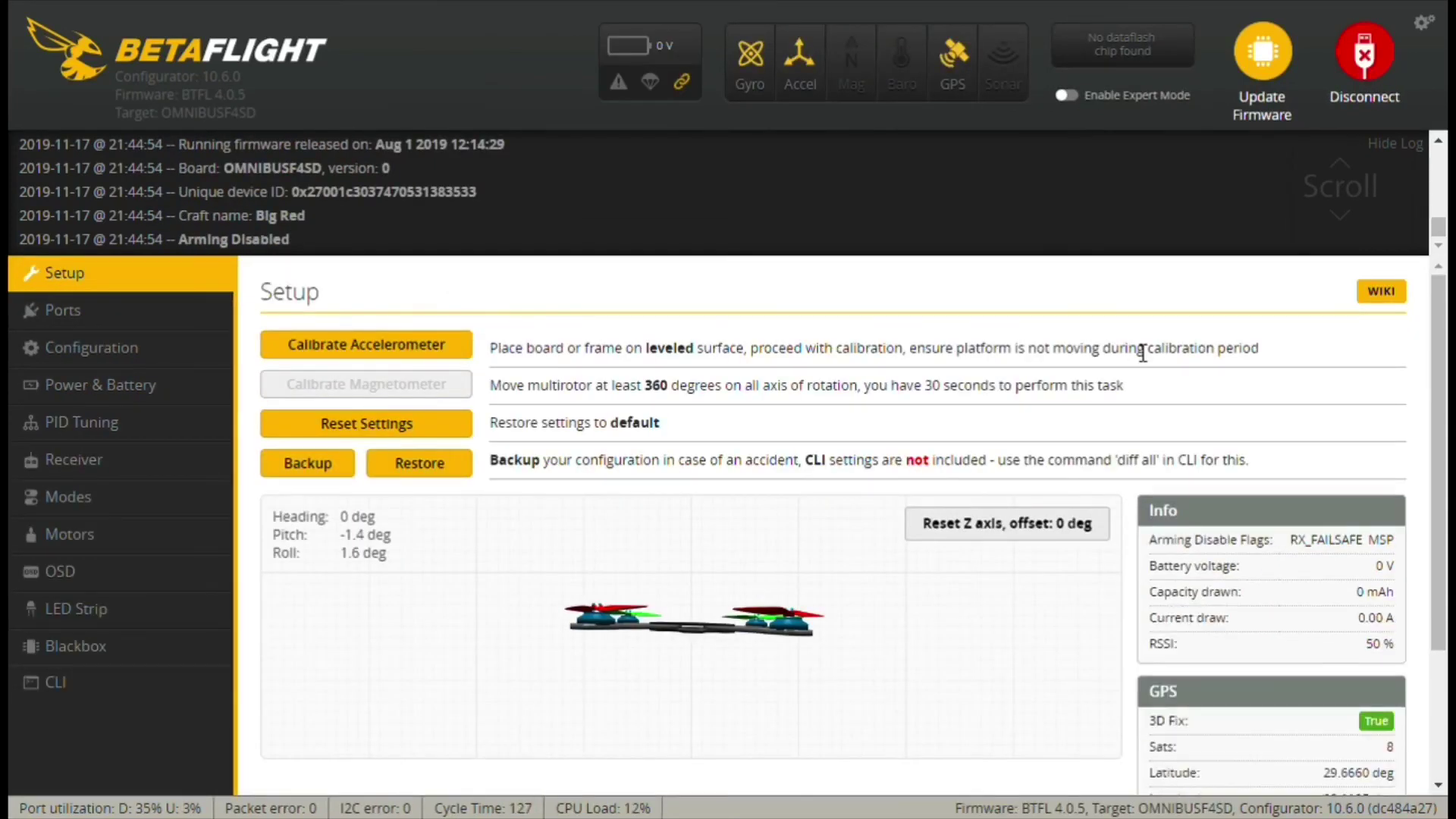
pyautogui.click(73, 460)
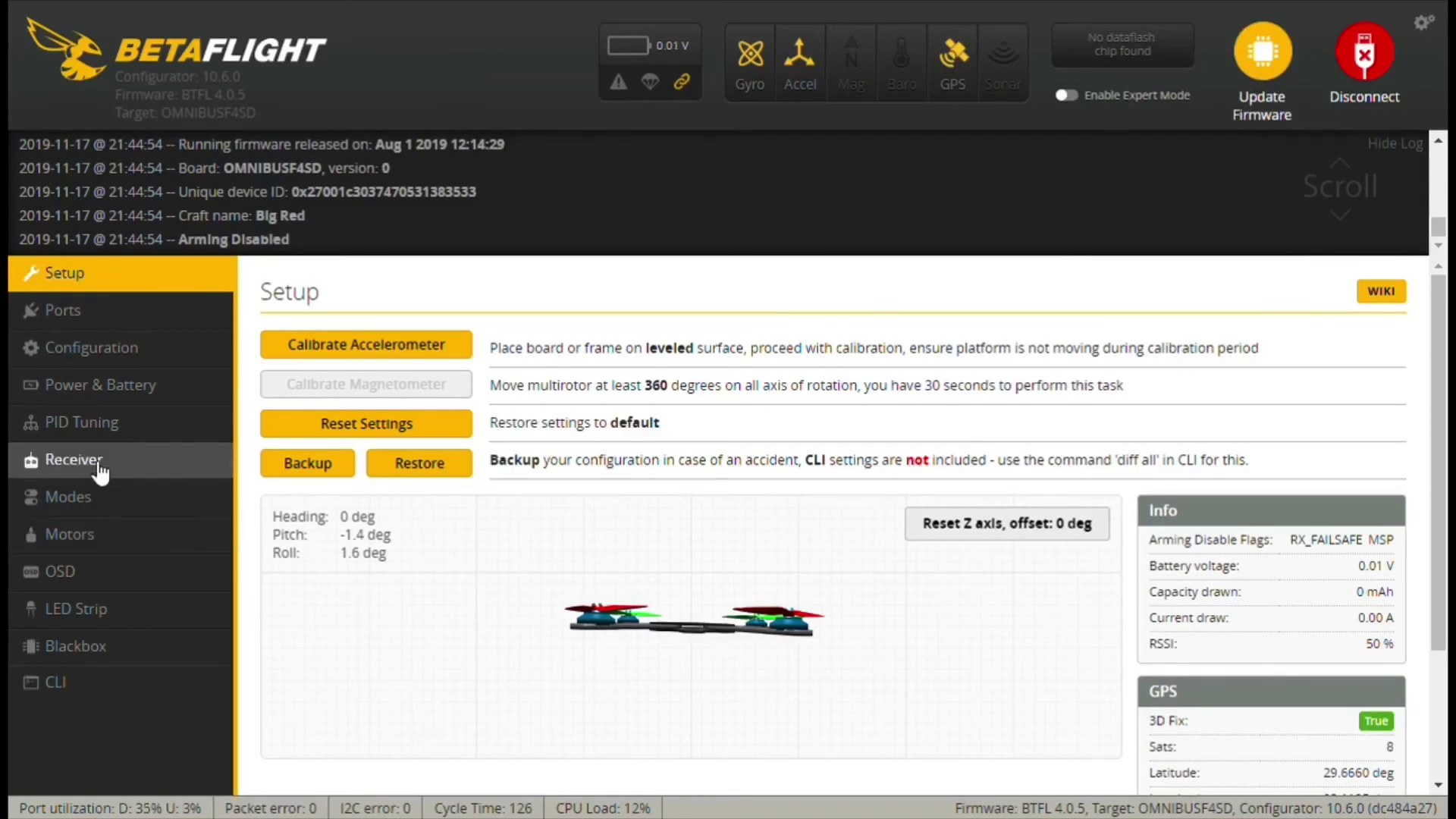
pyautogui.scroll(-5, 597, 534)
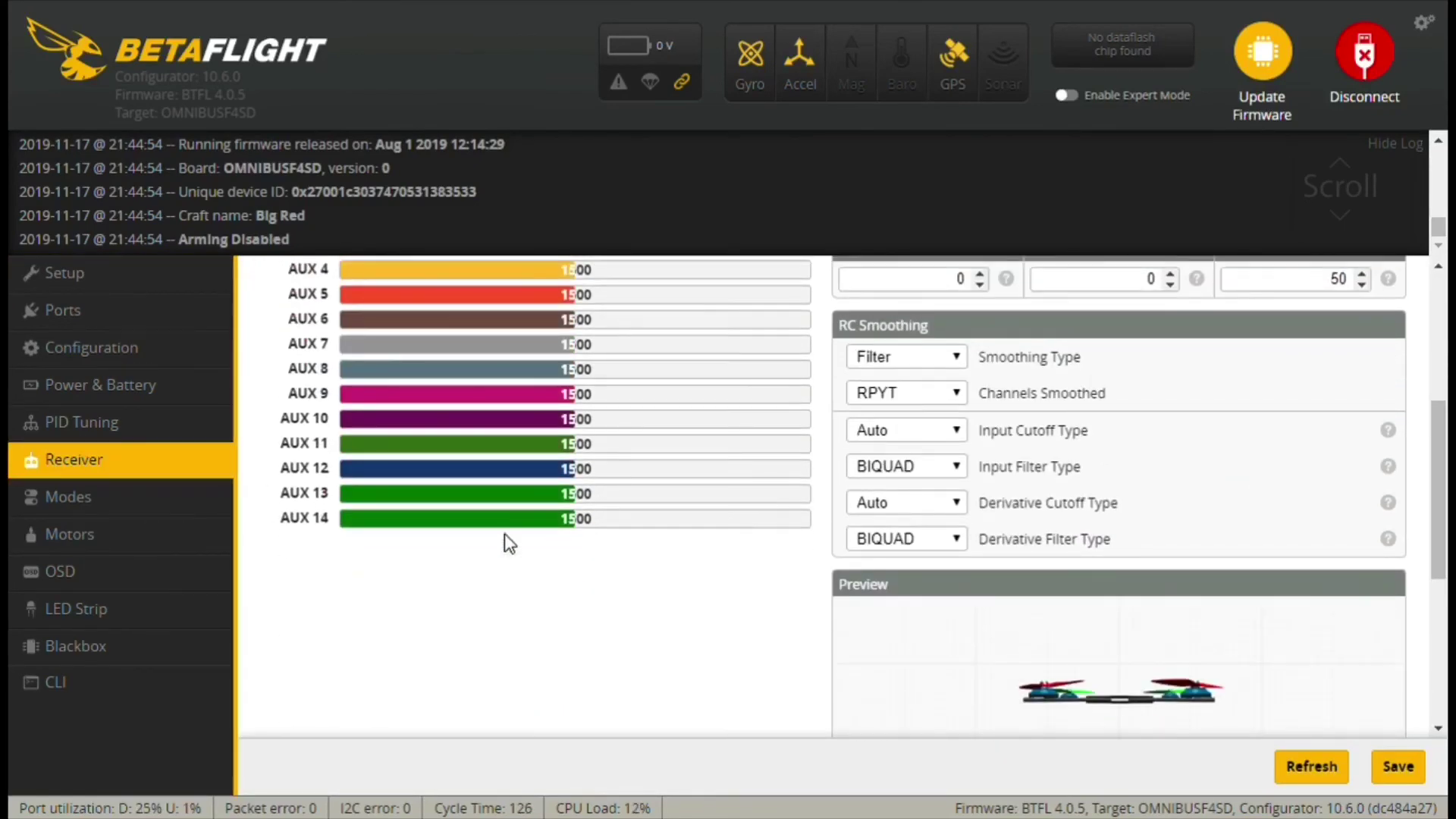
pyautogui.click(55, 508)
pyautogui.scroll(-2, 538, 523)
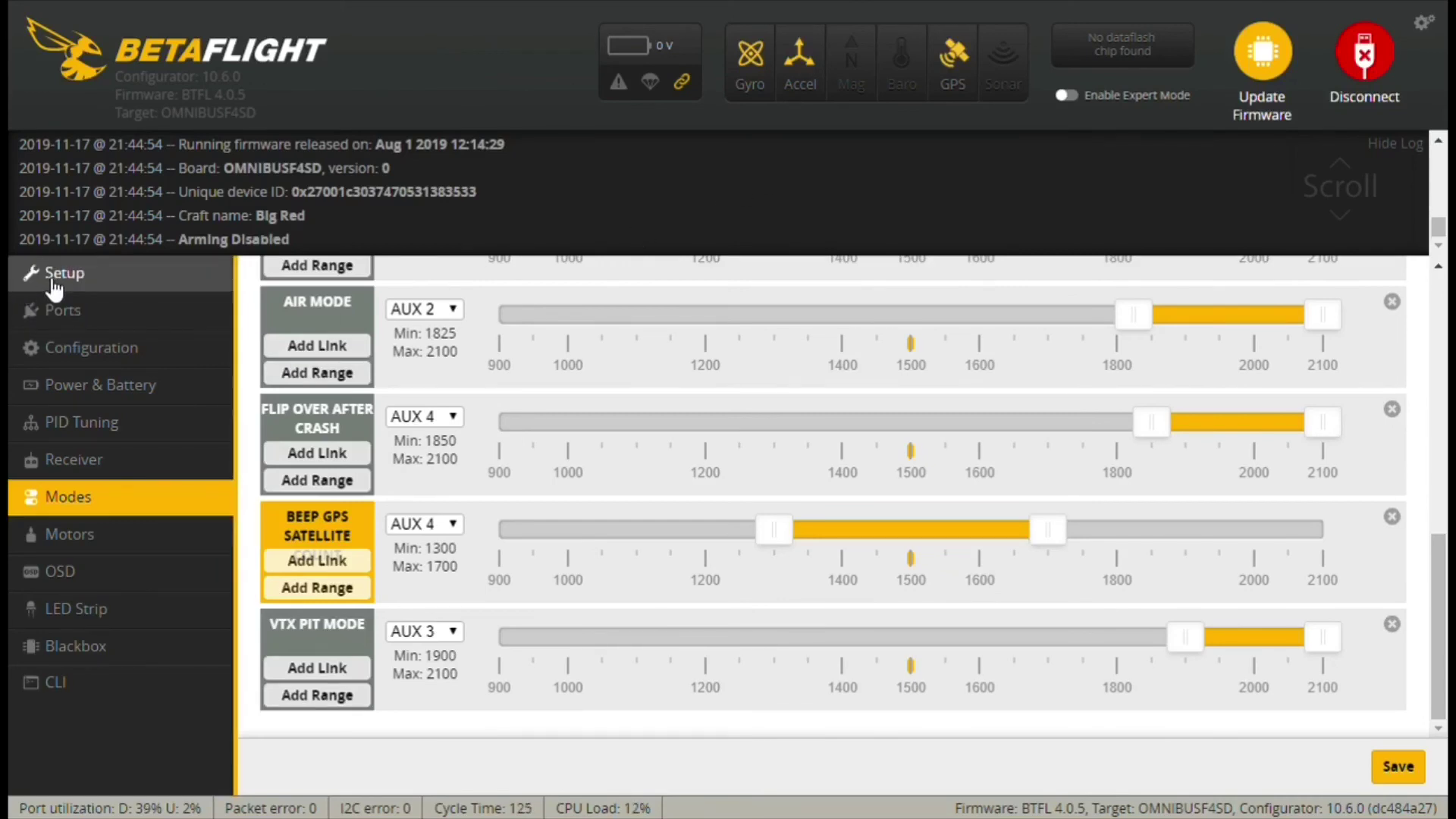
# Check the GPS information in Setup and the UART assignments in Ports
pyautogui.click(67, 281)
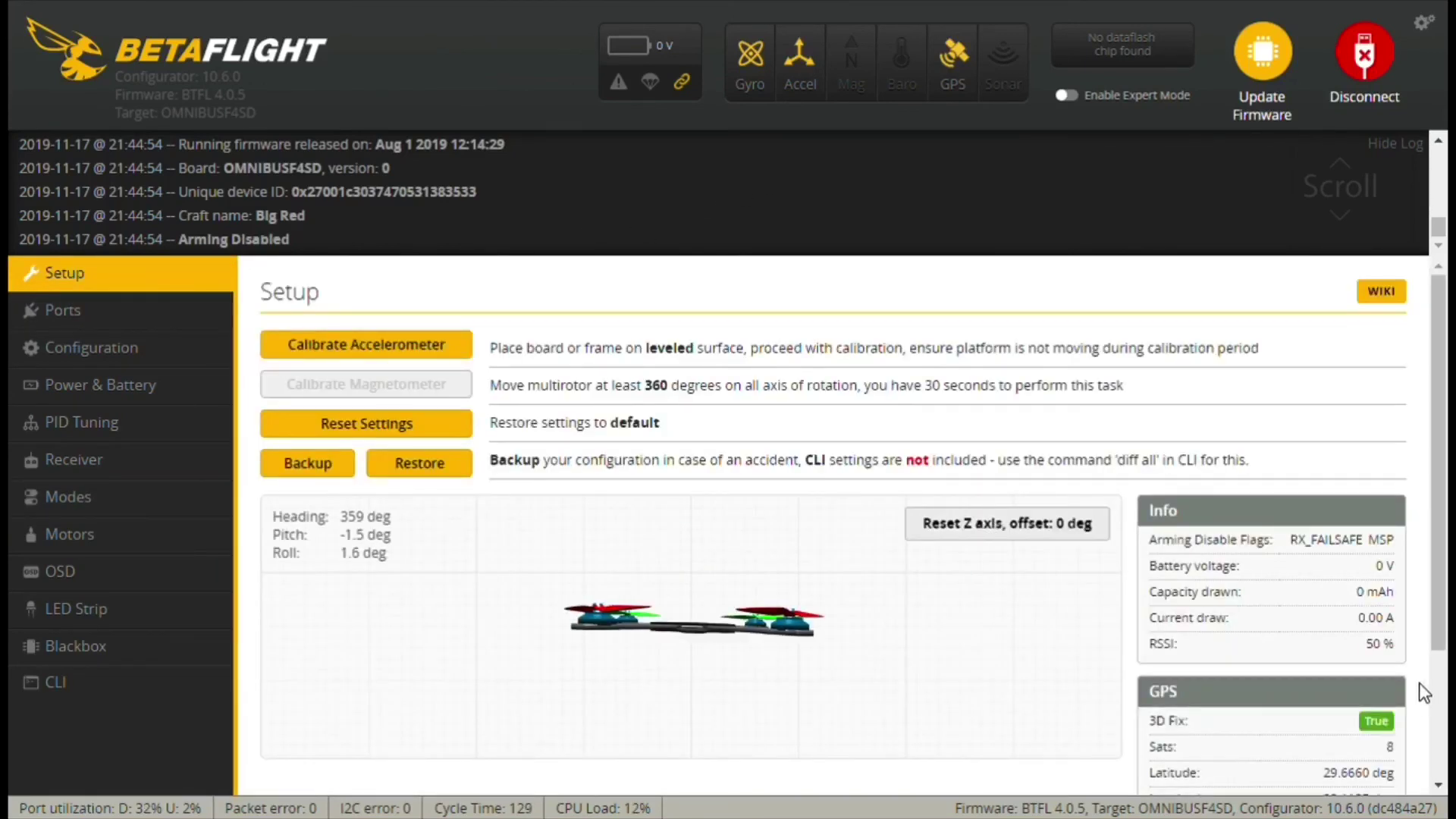
pyautogui.scroll(-2, 1345, 661)
pyautogui.scroll(2, 1313, 726)
pyautogui.click(62, 310)
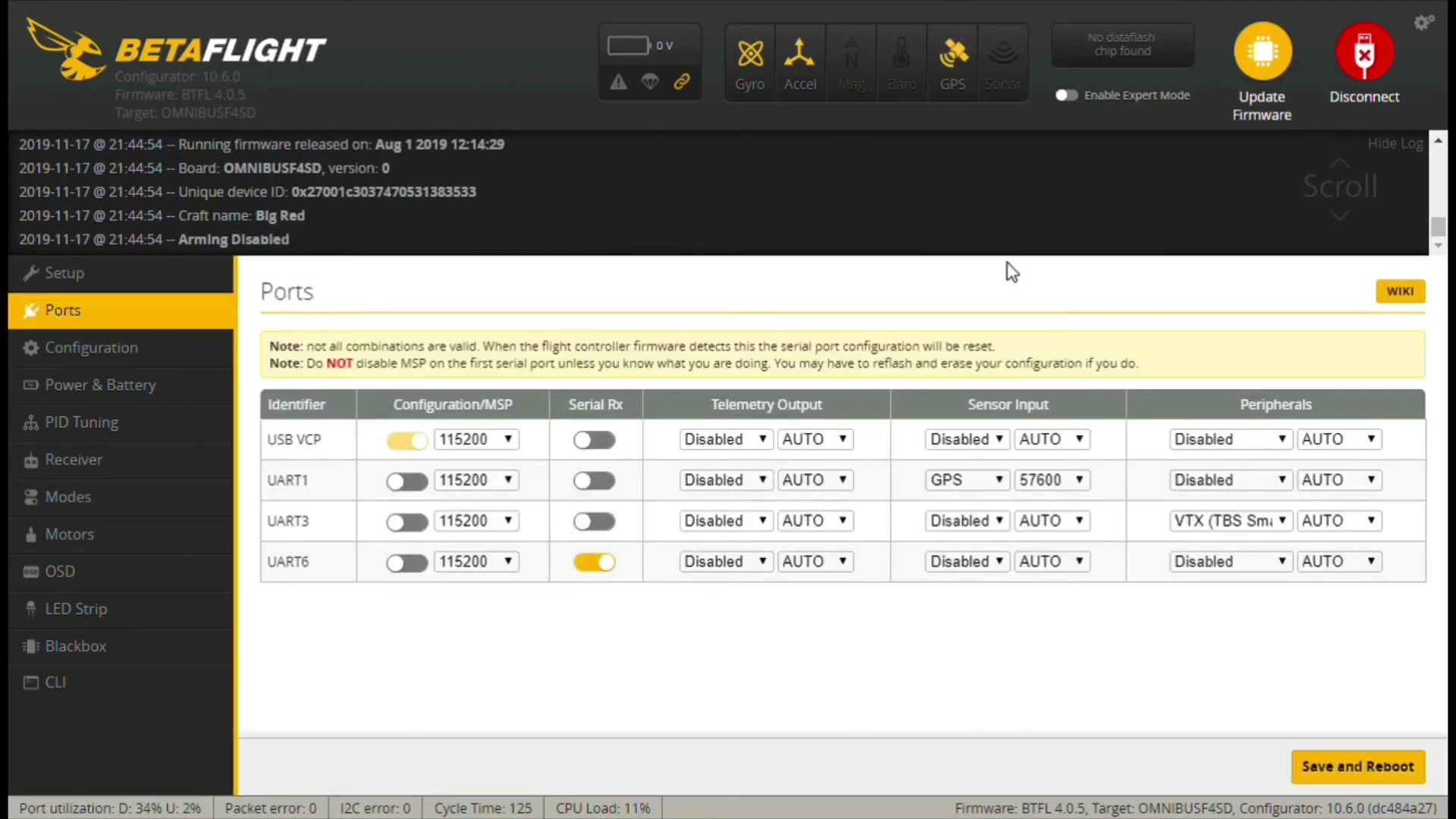